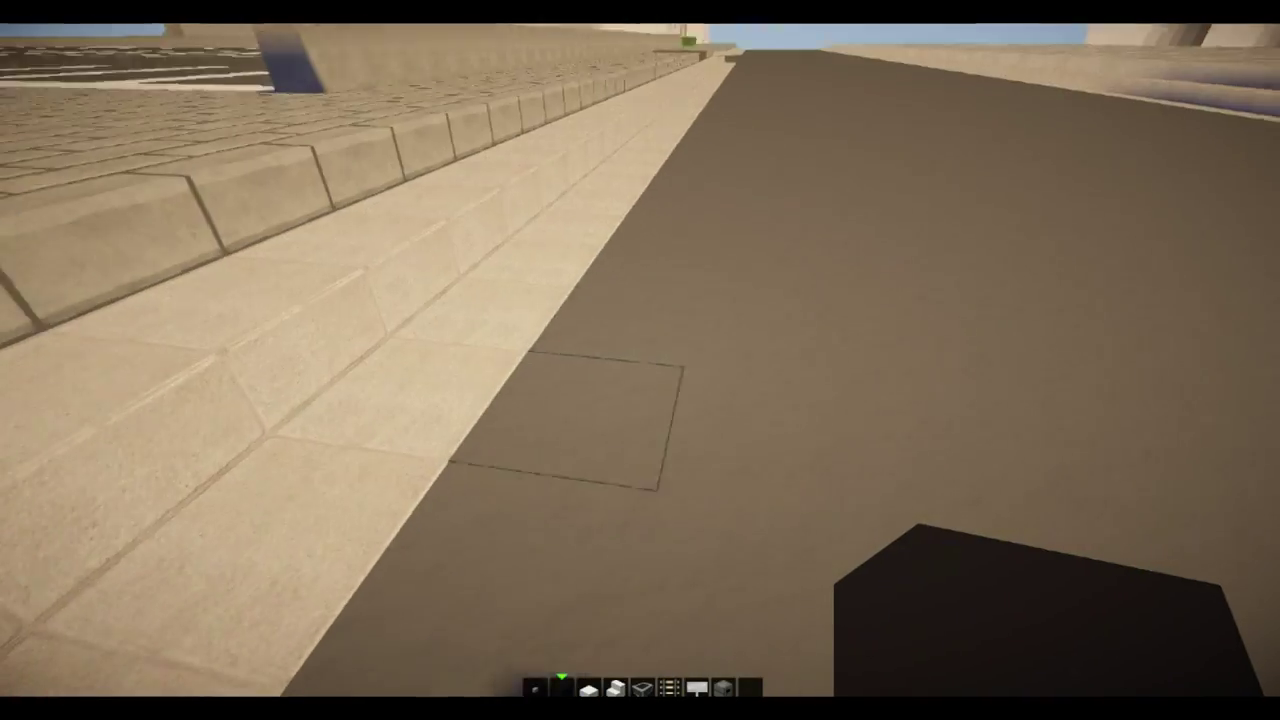
Step: Place two black clay blocks on the road, one block apart
right_click(640, 360)
left_click(640, 360)
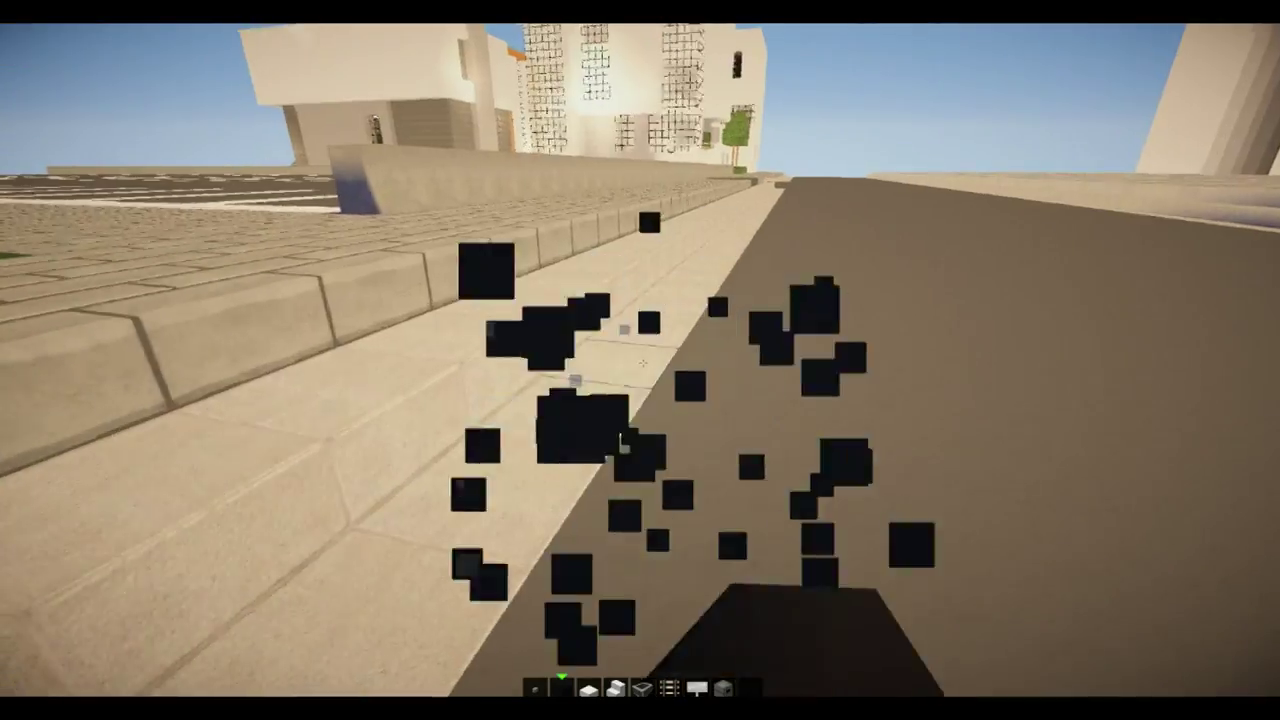
key("w")
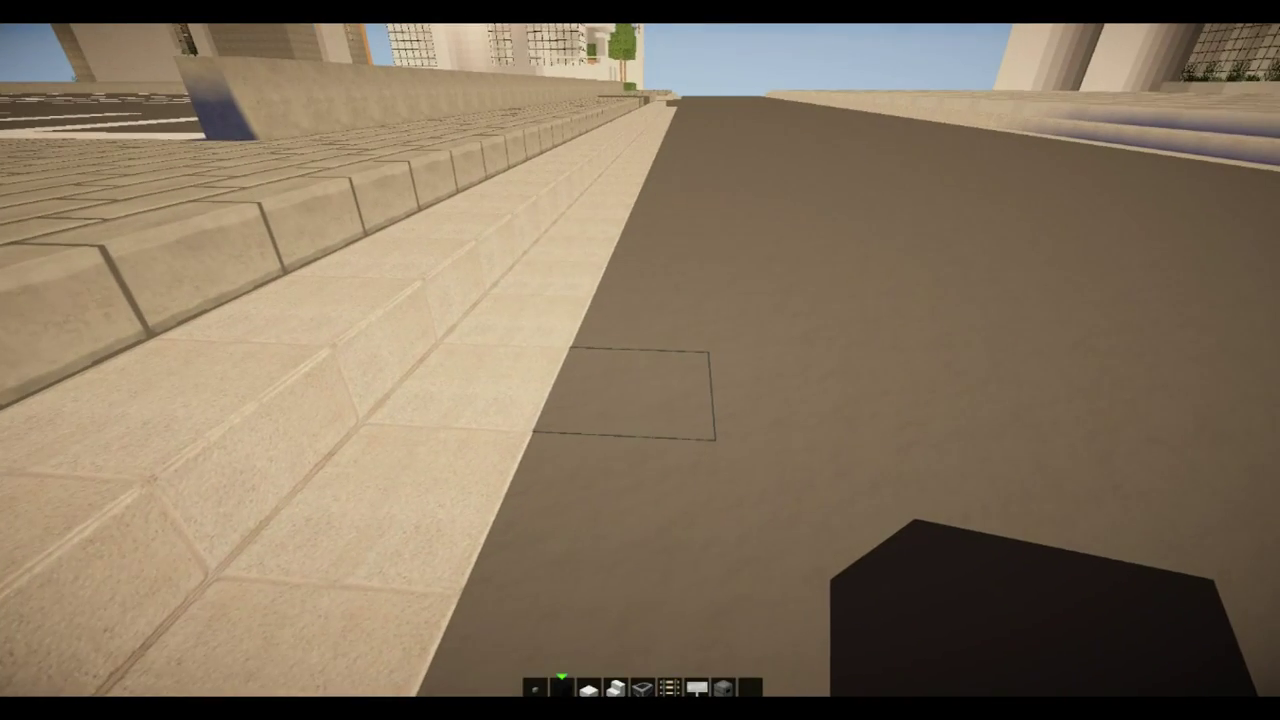
right_click(640, 360)
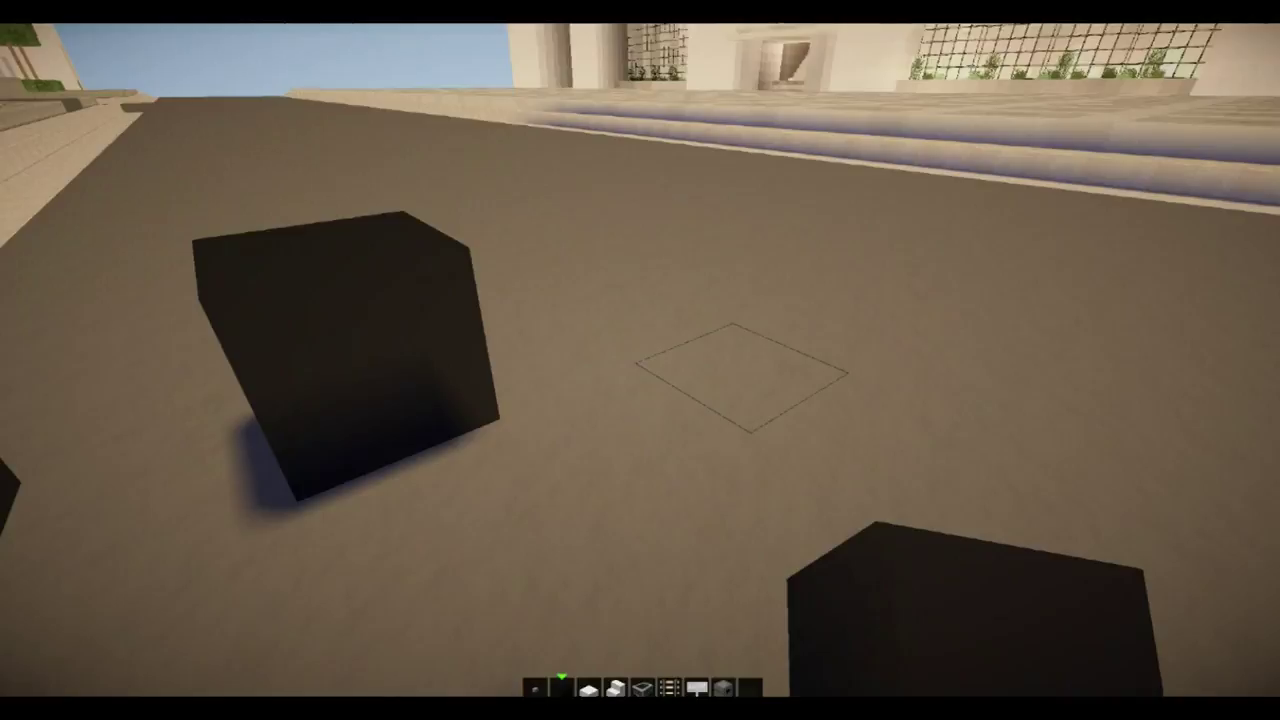
Step: Fill the gap between the black blocks with a Block of Quartz
key("3")
right_click(640, 360)
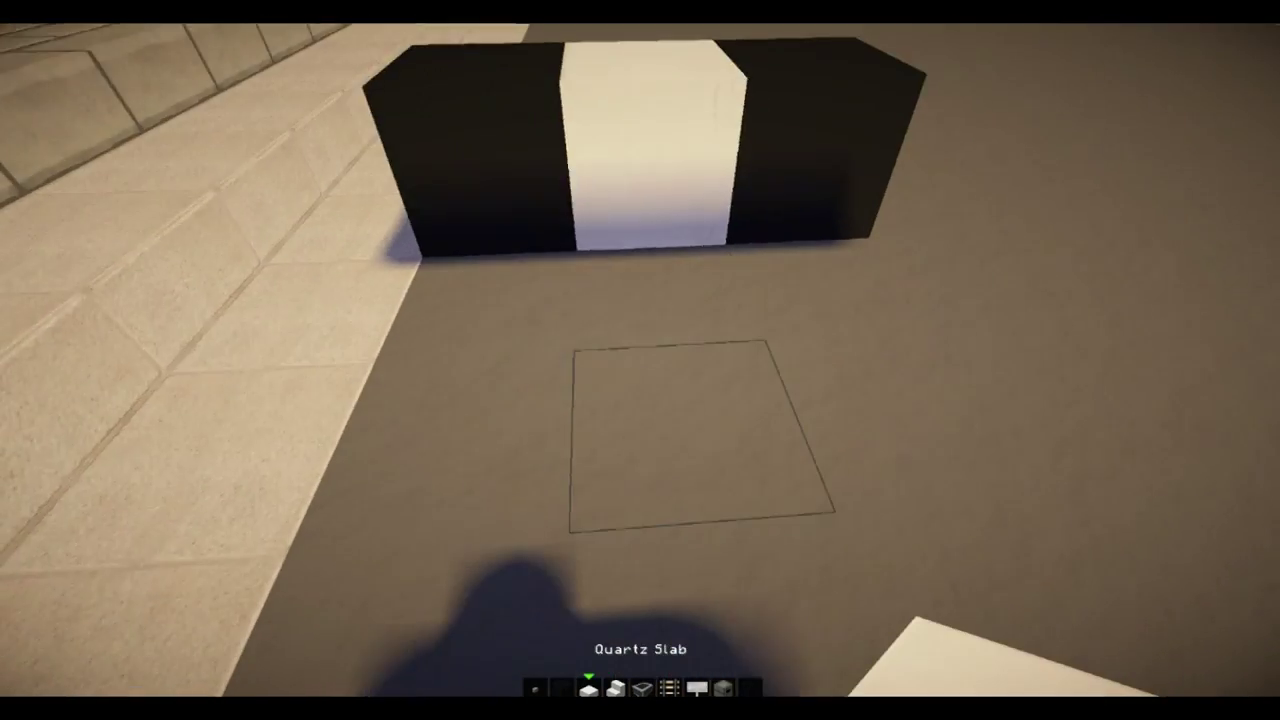
key("e")
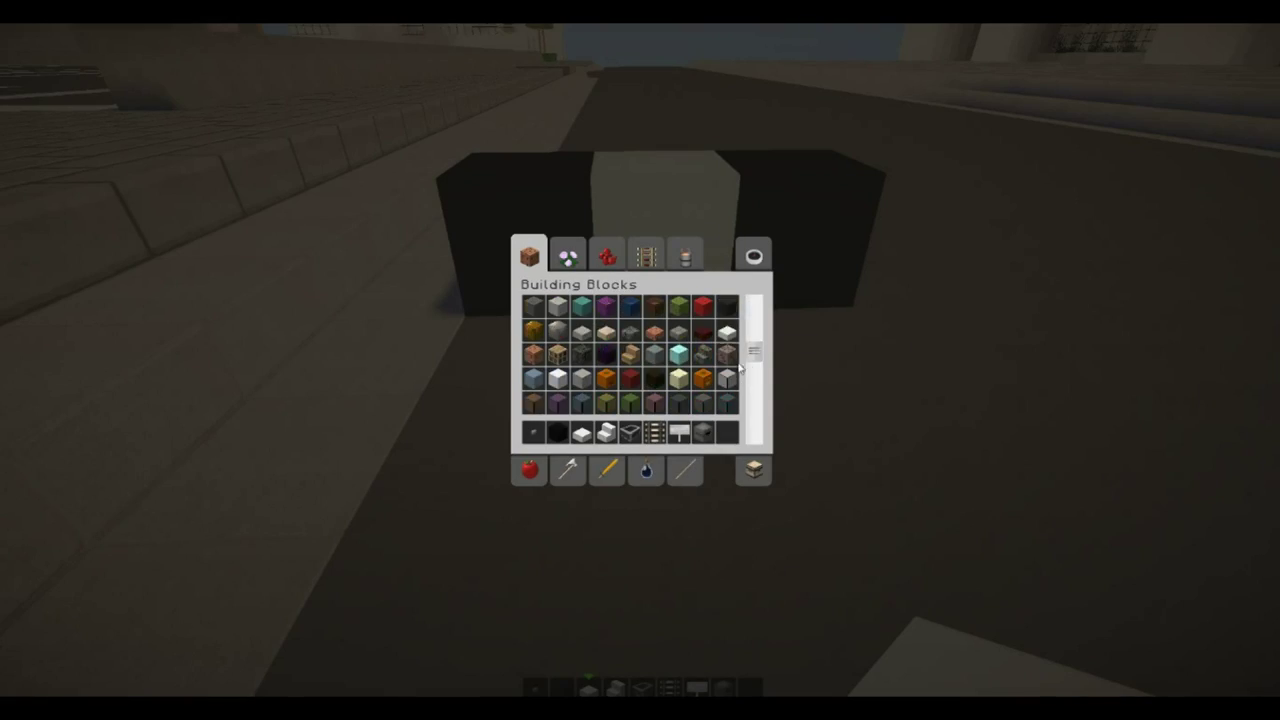
key("e")
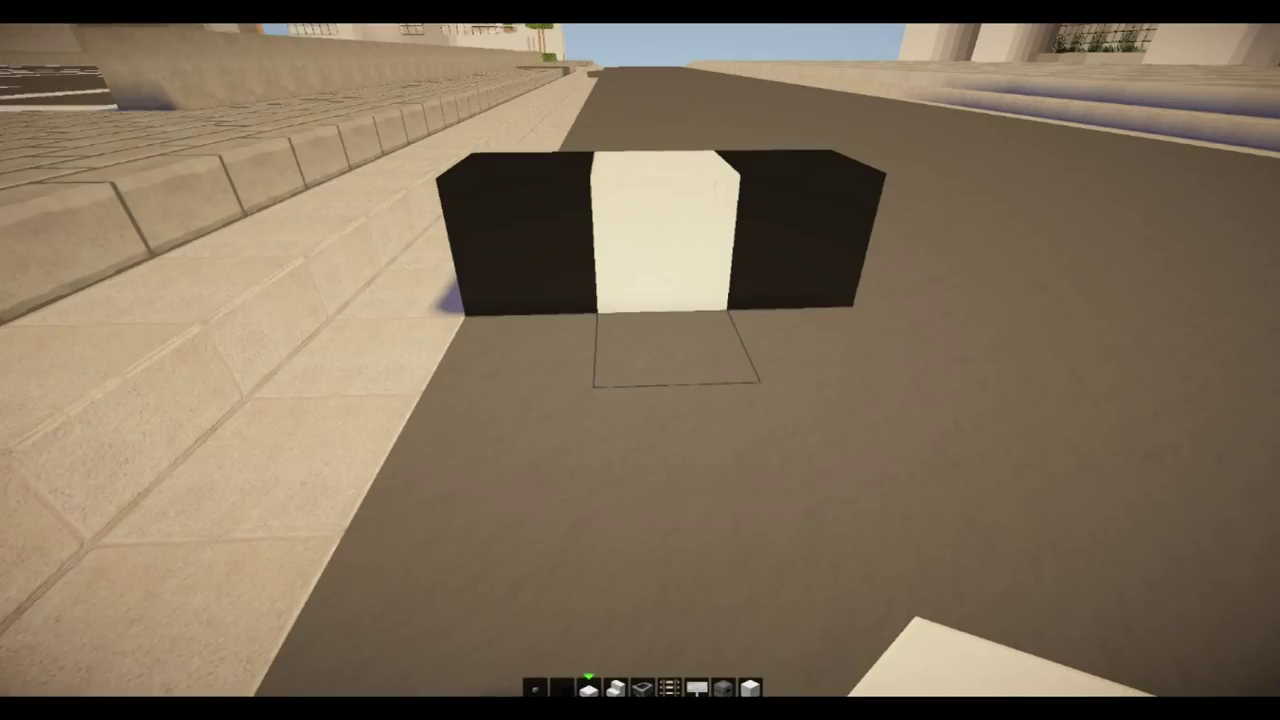
scroll(640, 360, "down", 4)
scroll(640, 360, "down", 1)
scroll(640, 360, "down", 1)
left_click(640, 360)
right_click(640, 360)
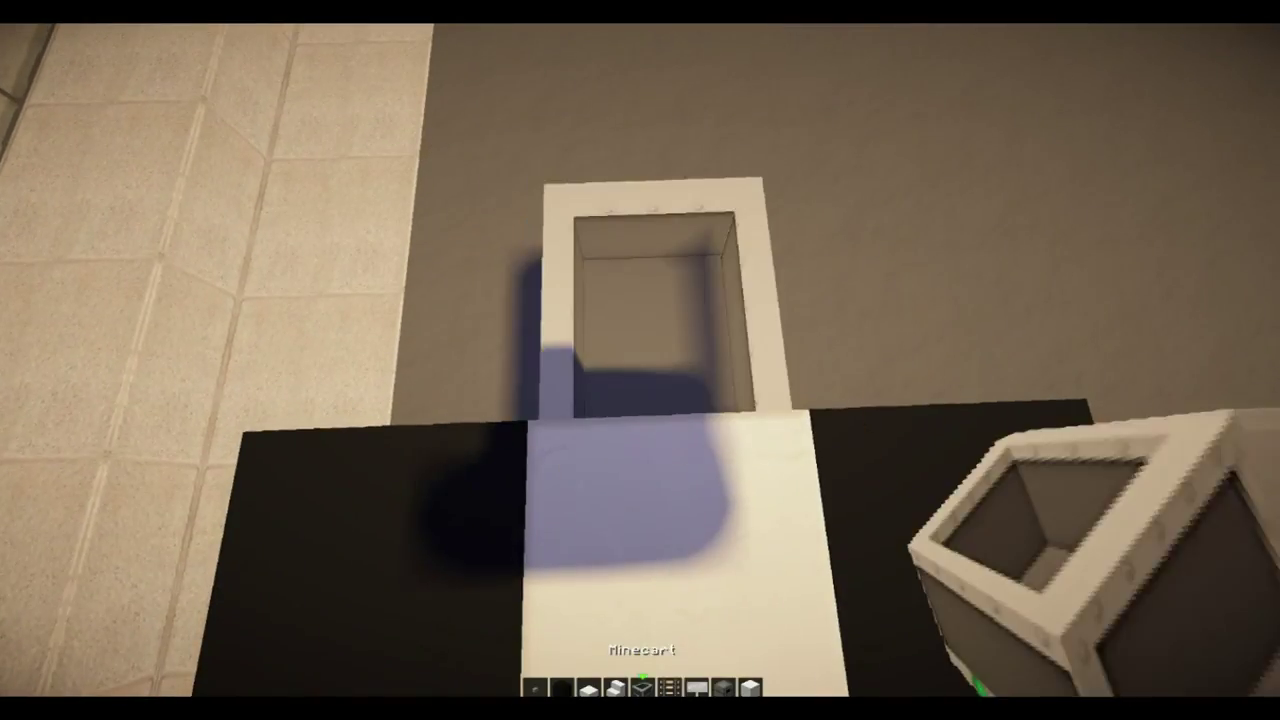
Step: Add quartz stairs beside the minecart and remove stray quartz blocks from the body
key("4")
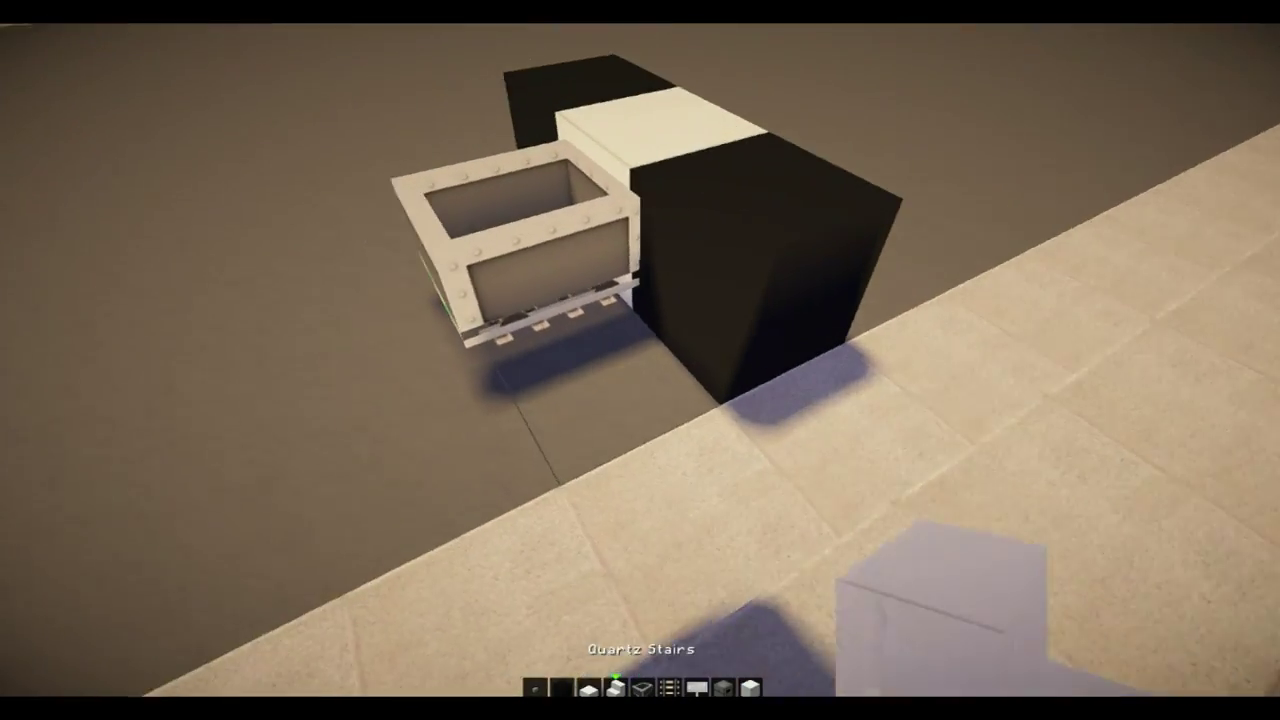
right_click(640, 360)
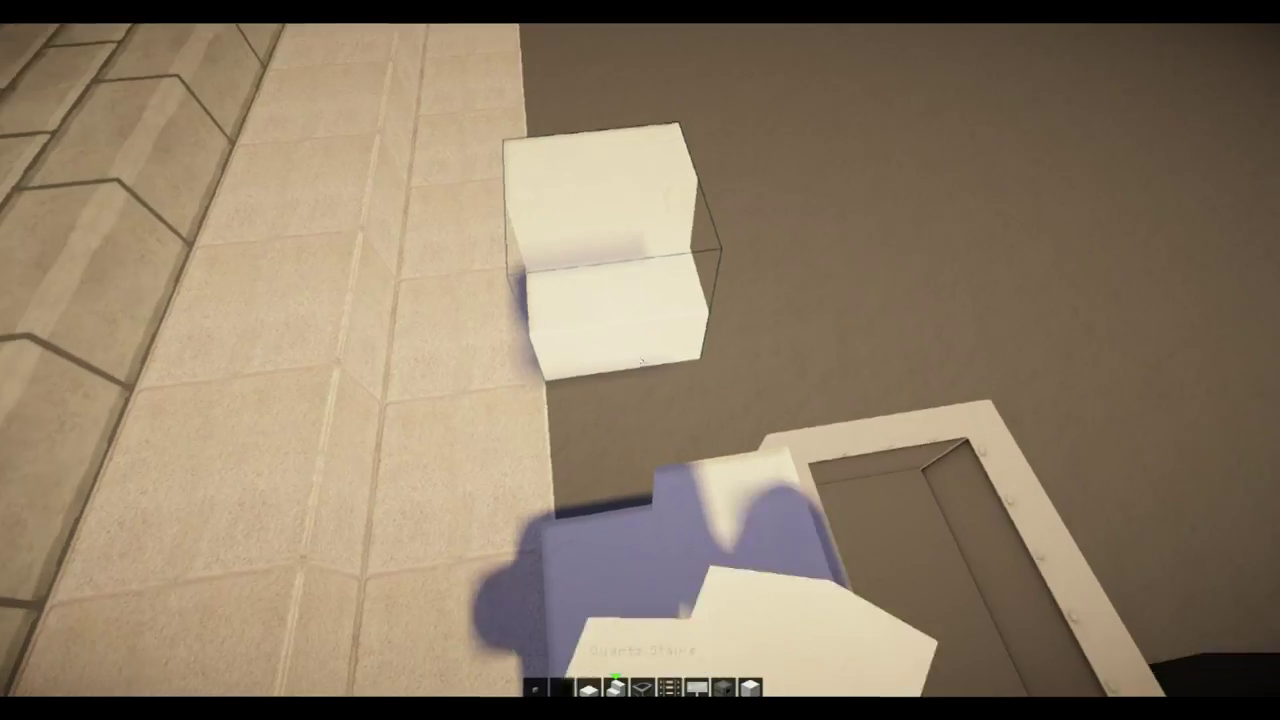
left_click(640, 360)
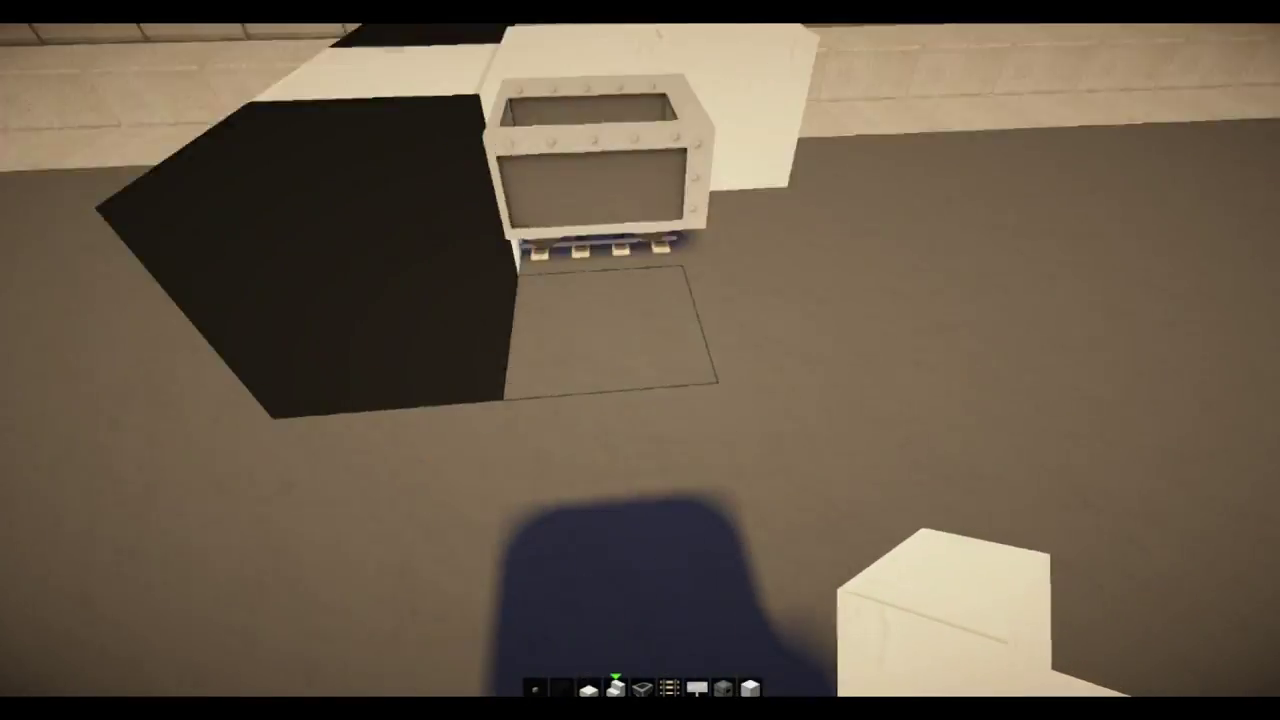
right_click(640, 360)
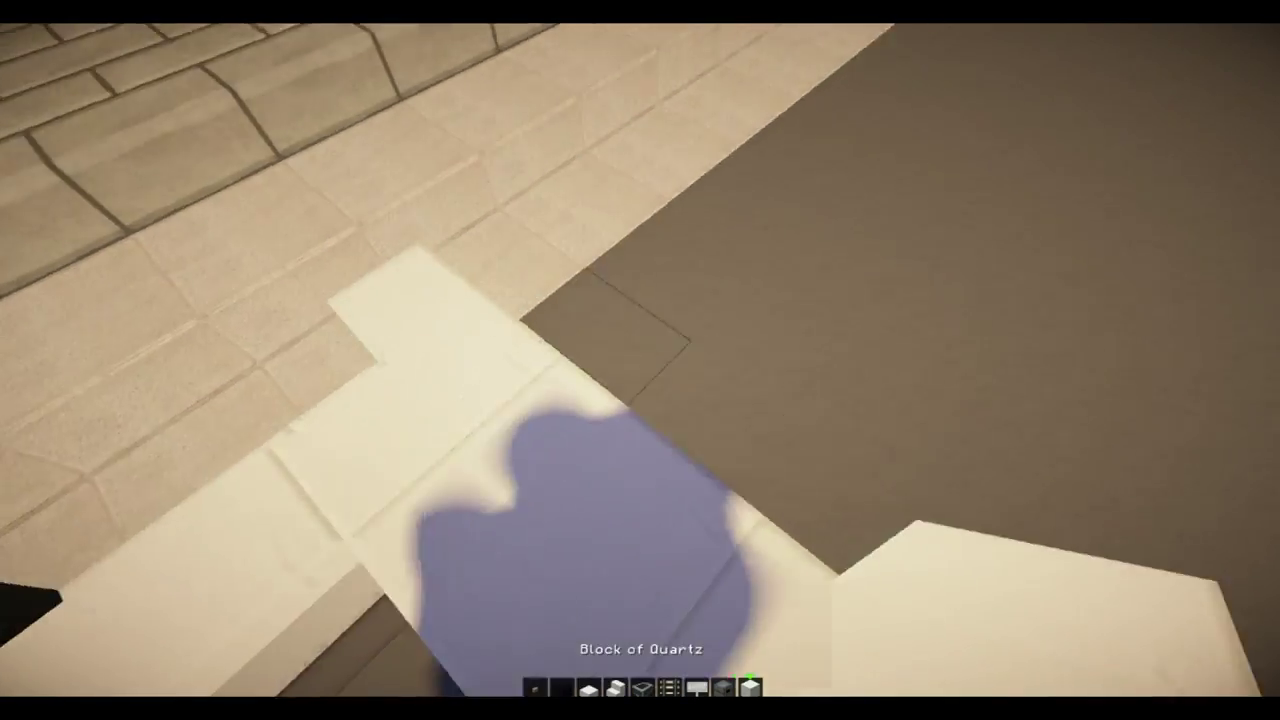
key("4")
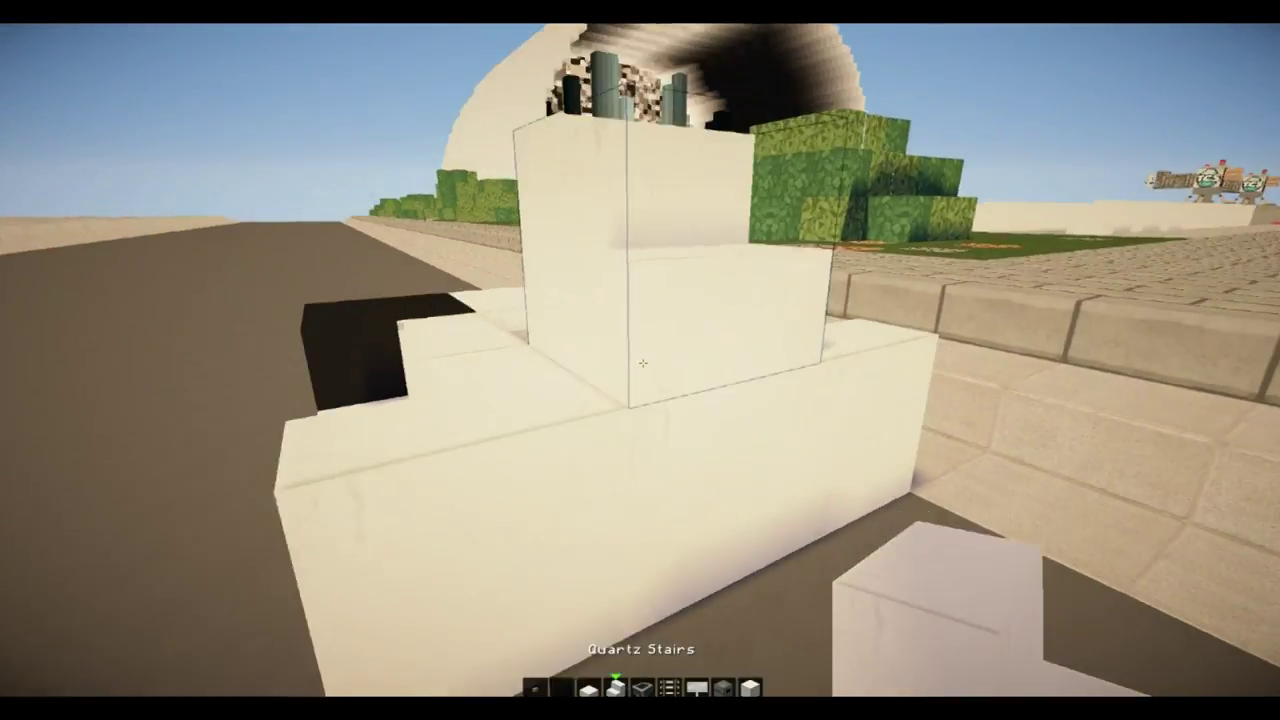
left_click(643, 362)
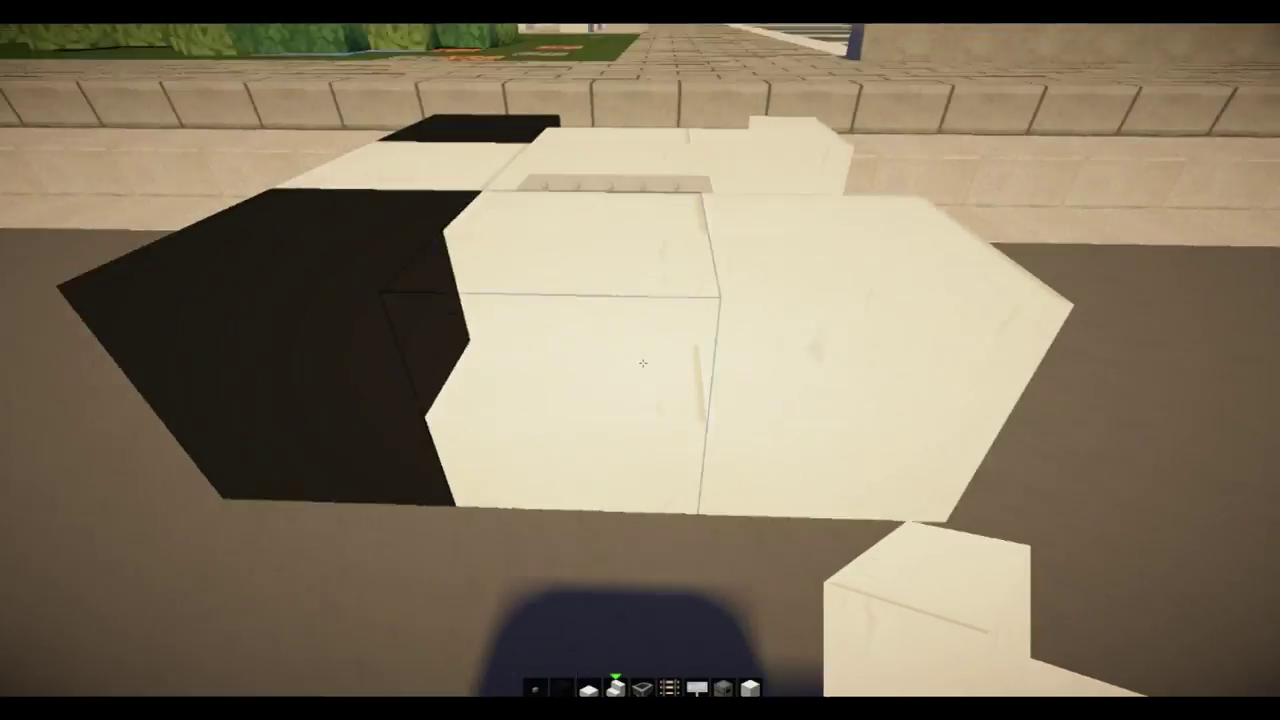
left_click(643, 362)
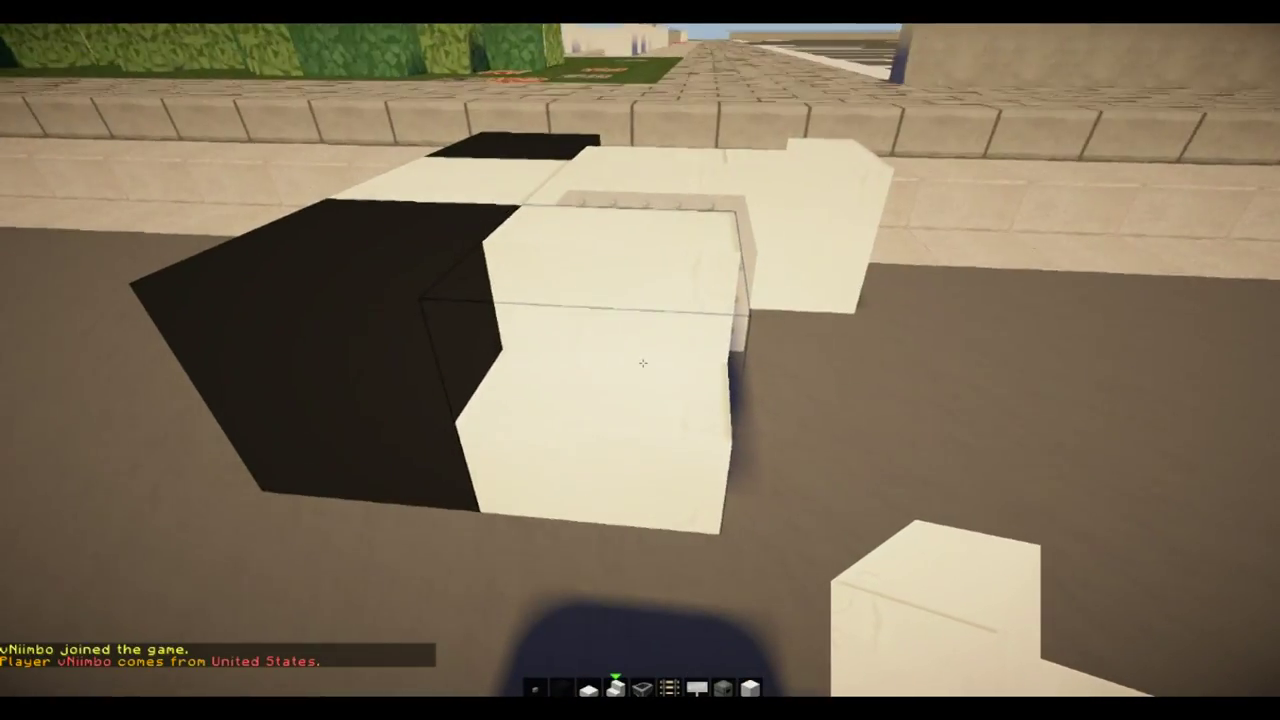
Step: Break a quartz block of the car body to start reshaping it around the minecart
key("t")
key("Escape")
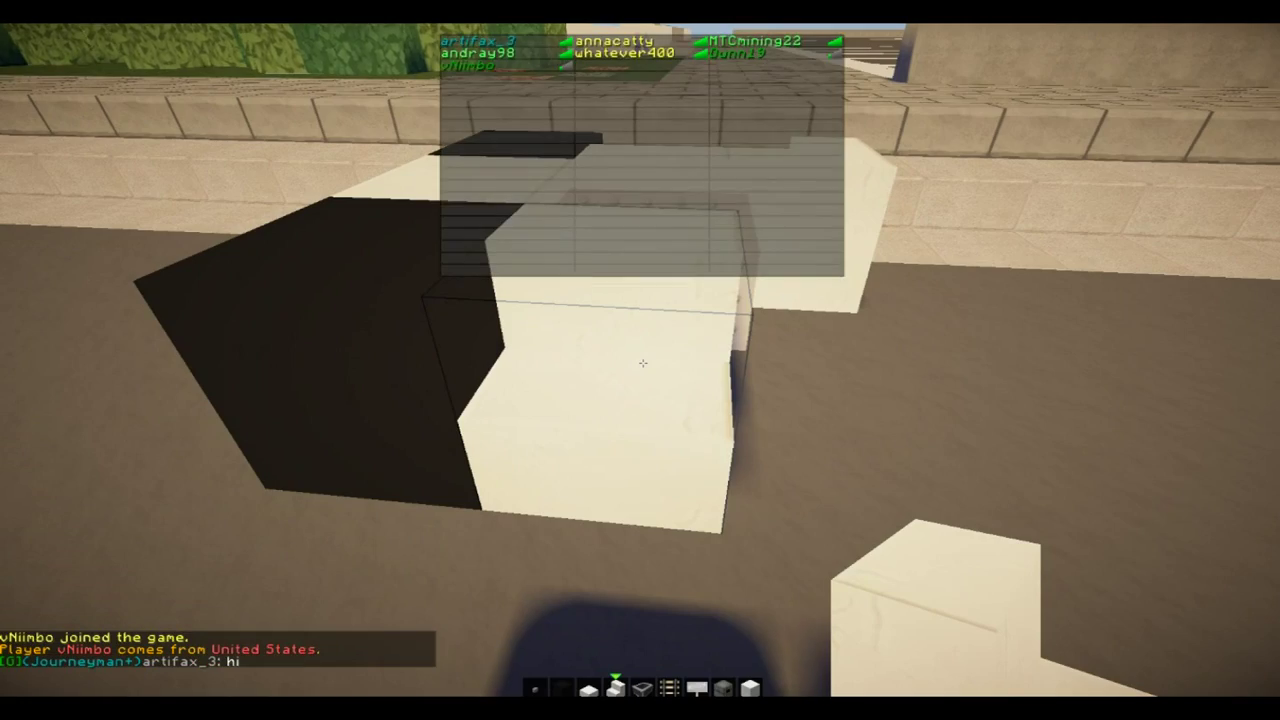
key("Tab")
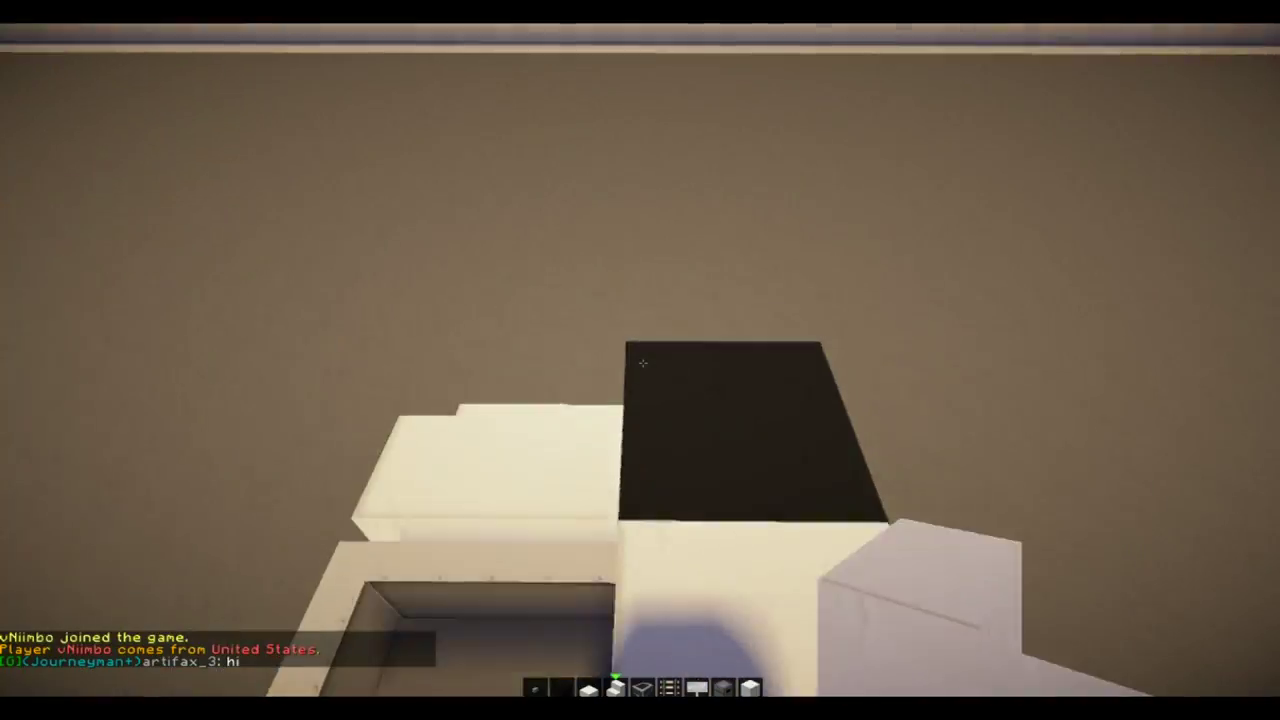
left_click(642, 362)
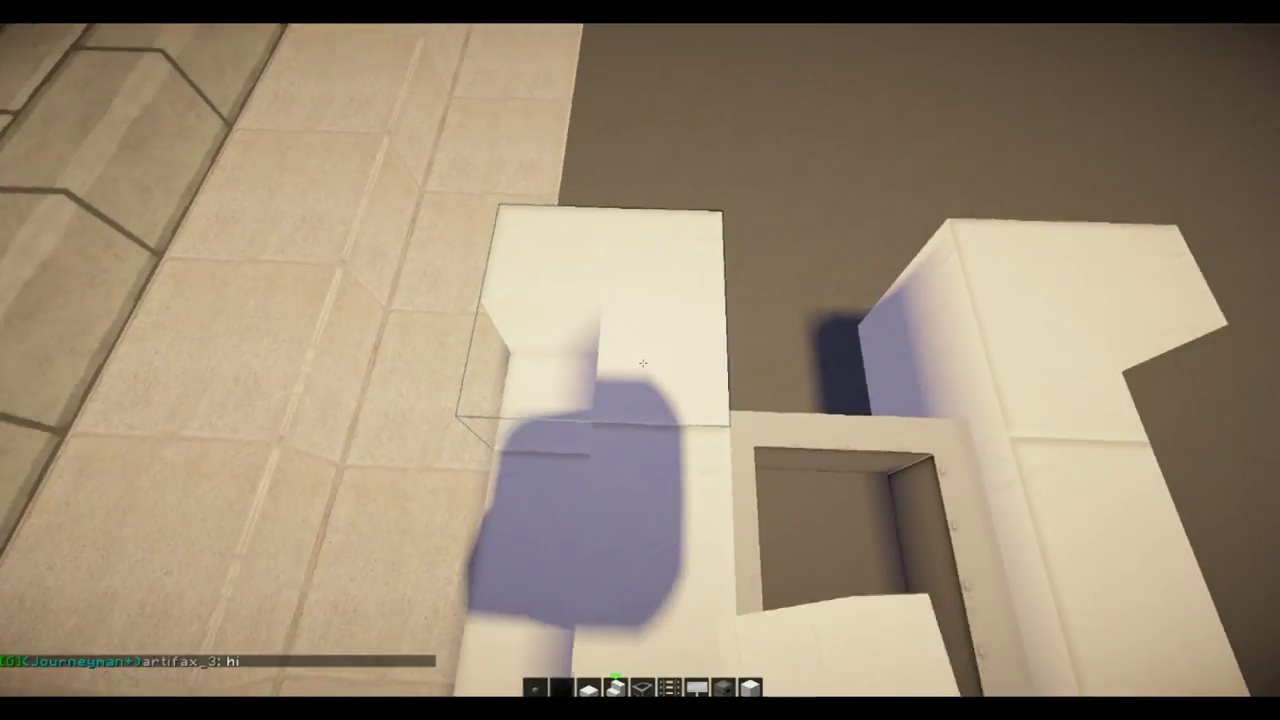
scroll(640, 360, "down", 1)
scroll(640, 360, "down", 1)
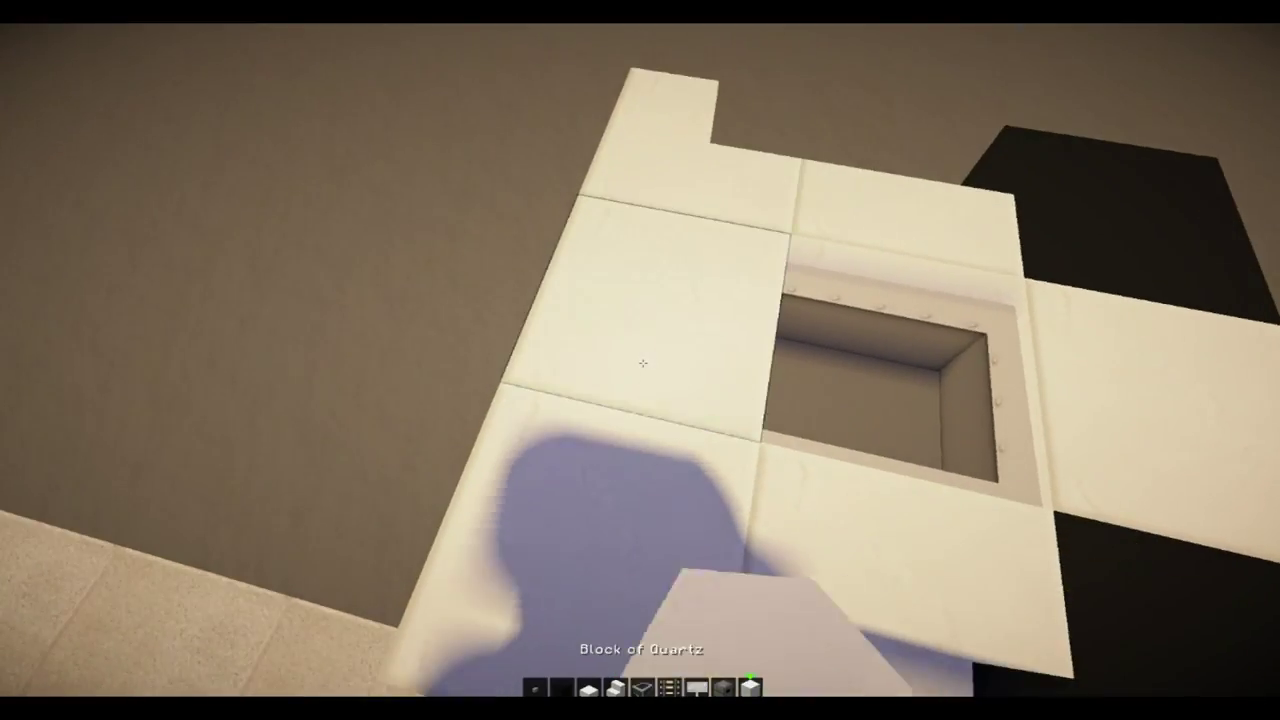
scroll(640, 360, "down", 1)
scroll(640, 360, "up", 3)
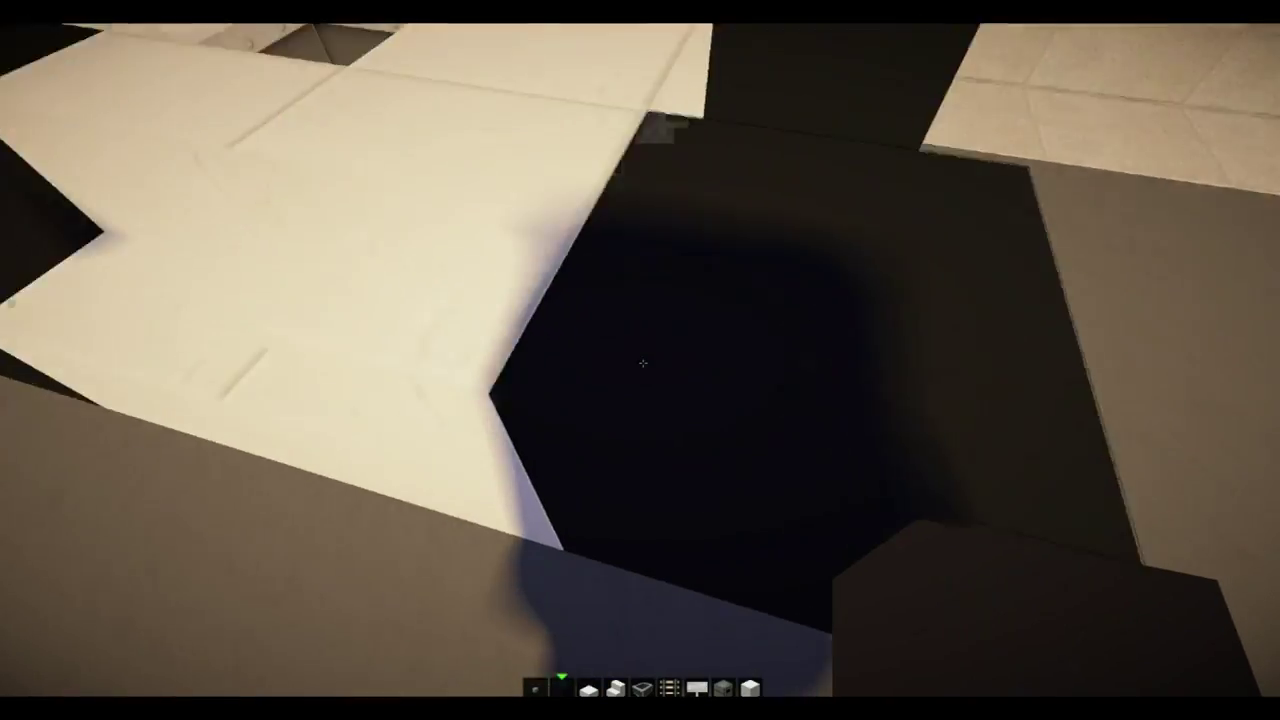
scroll(640, 360, "down", 2)
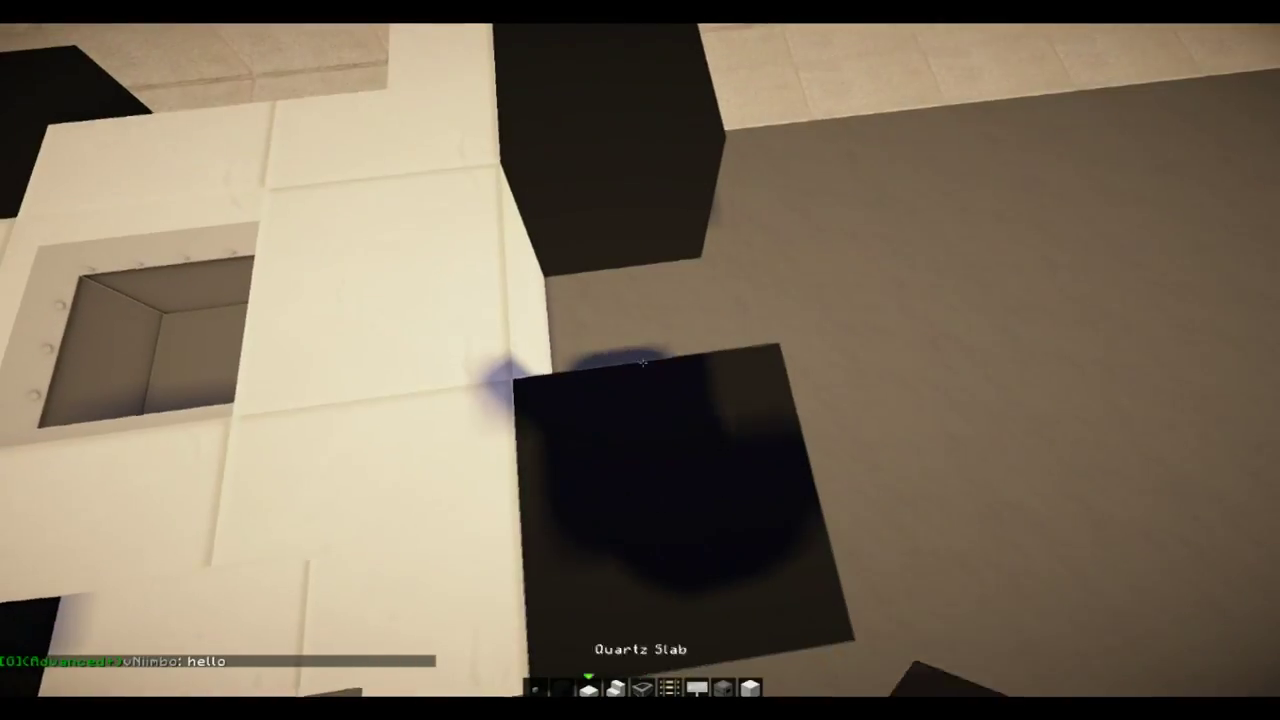
scroll(640, 360, "down", 3)
scroll(640, 360, "down", 1)
scroll(640, 360, "up", 1)
scroll(640, 360, "up", 1)
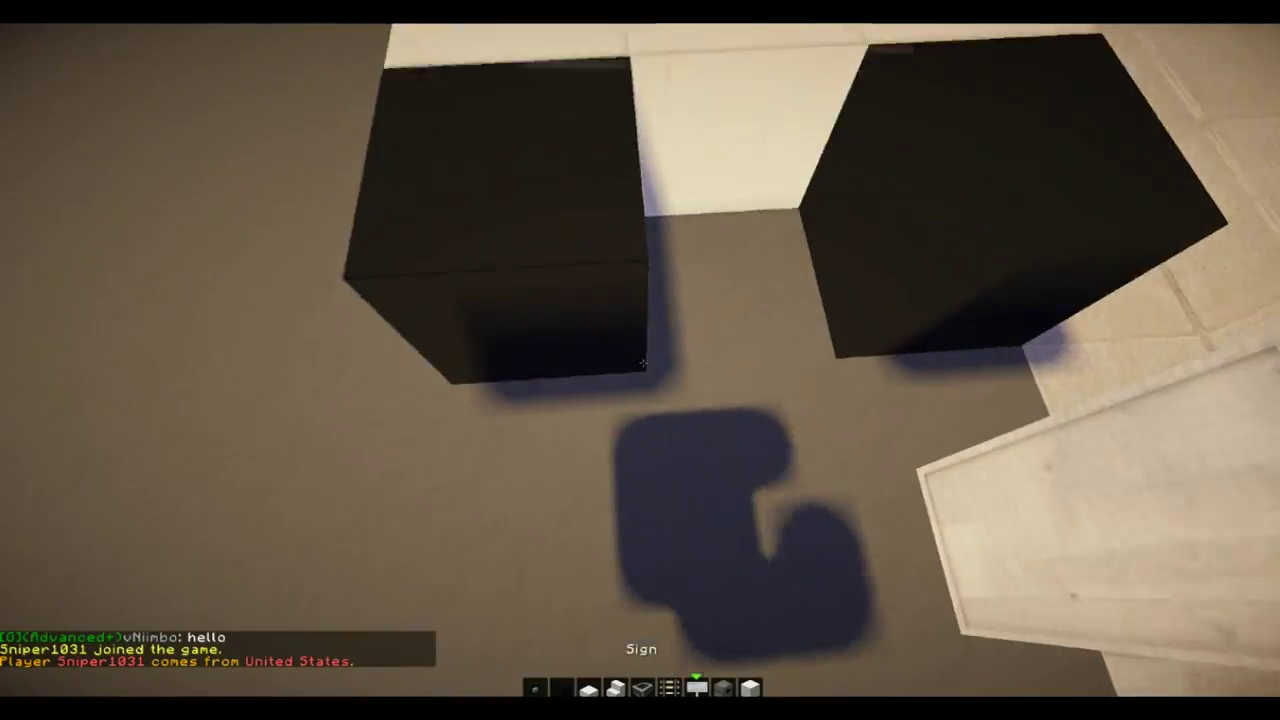
scroll(640, 360, "down", 2)
key("t")
Step: Send a chat greeting, then fit a dispenser grille between the black front blocks
key("Return")
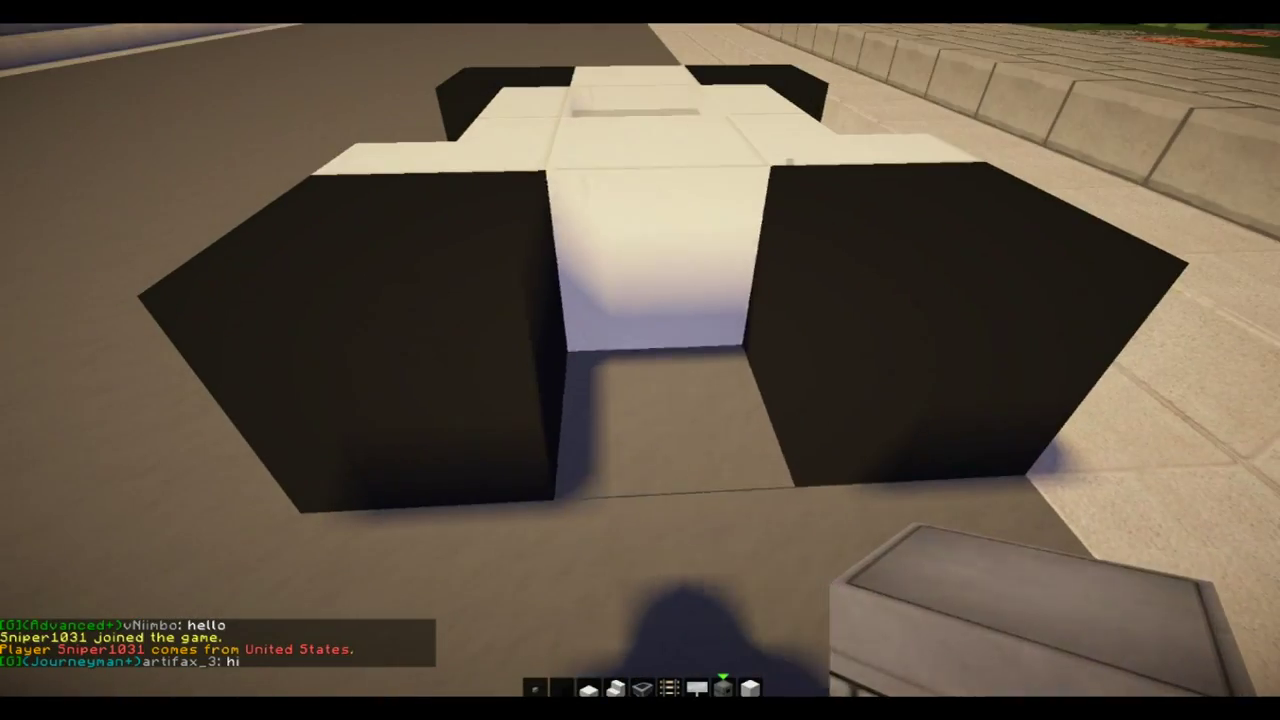
right_click(640, 360)
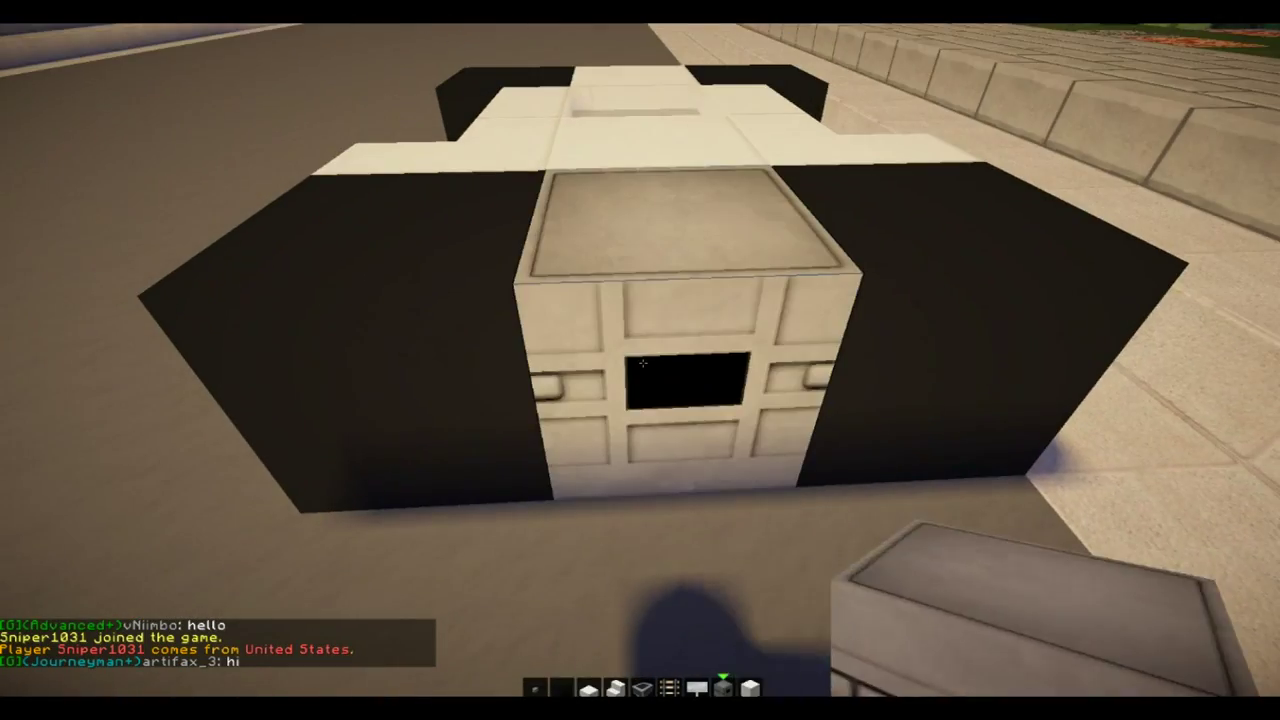
key("s")
left_click(640, 360)
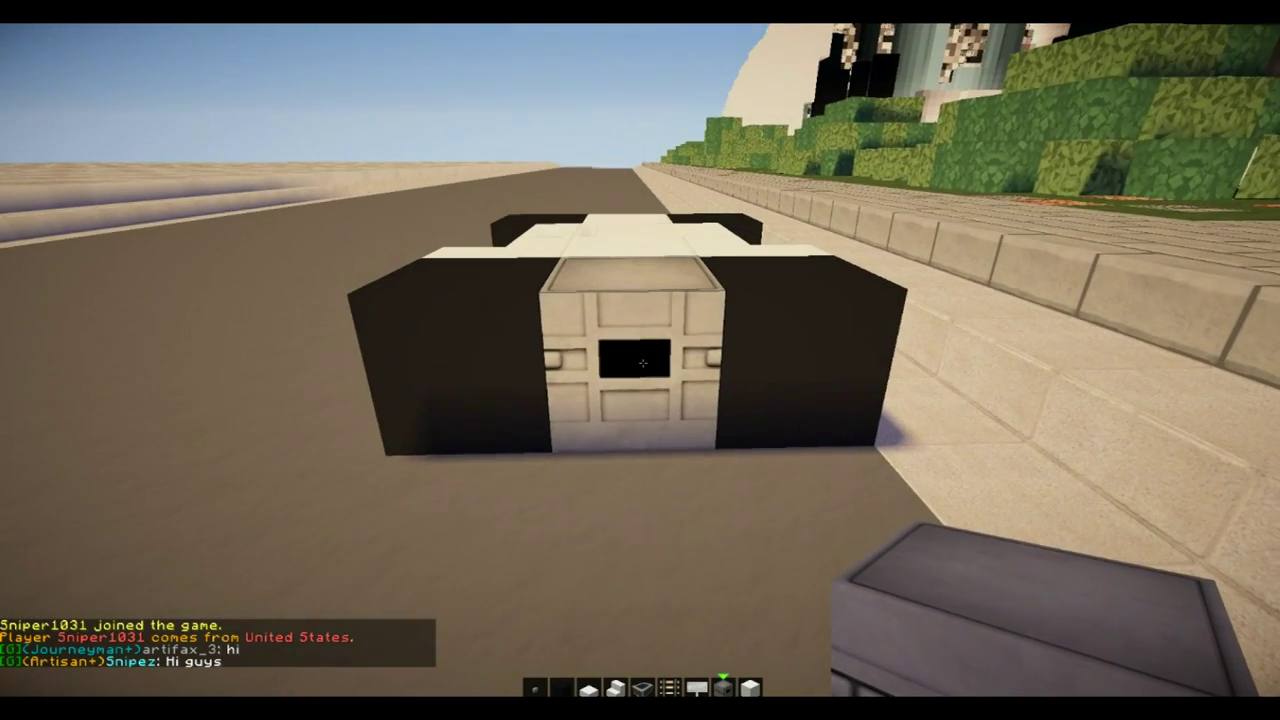
key("e")
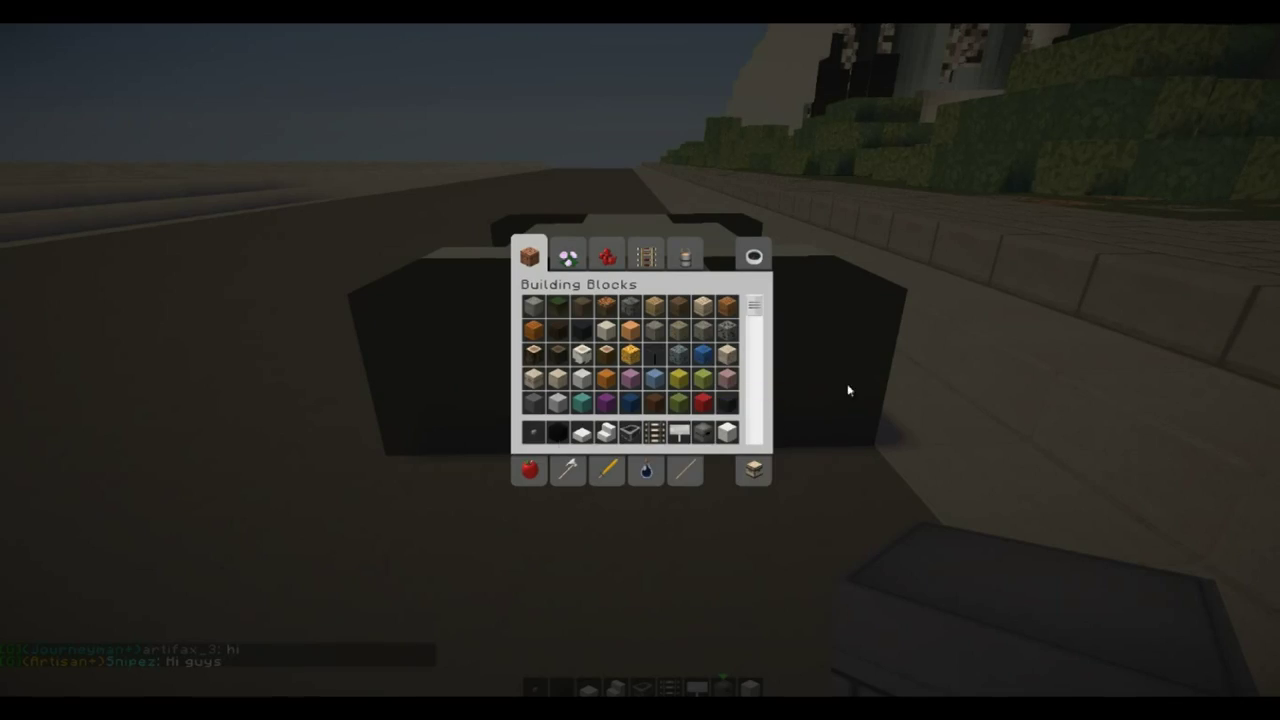
key("e")
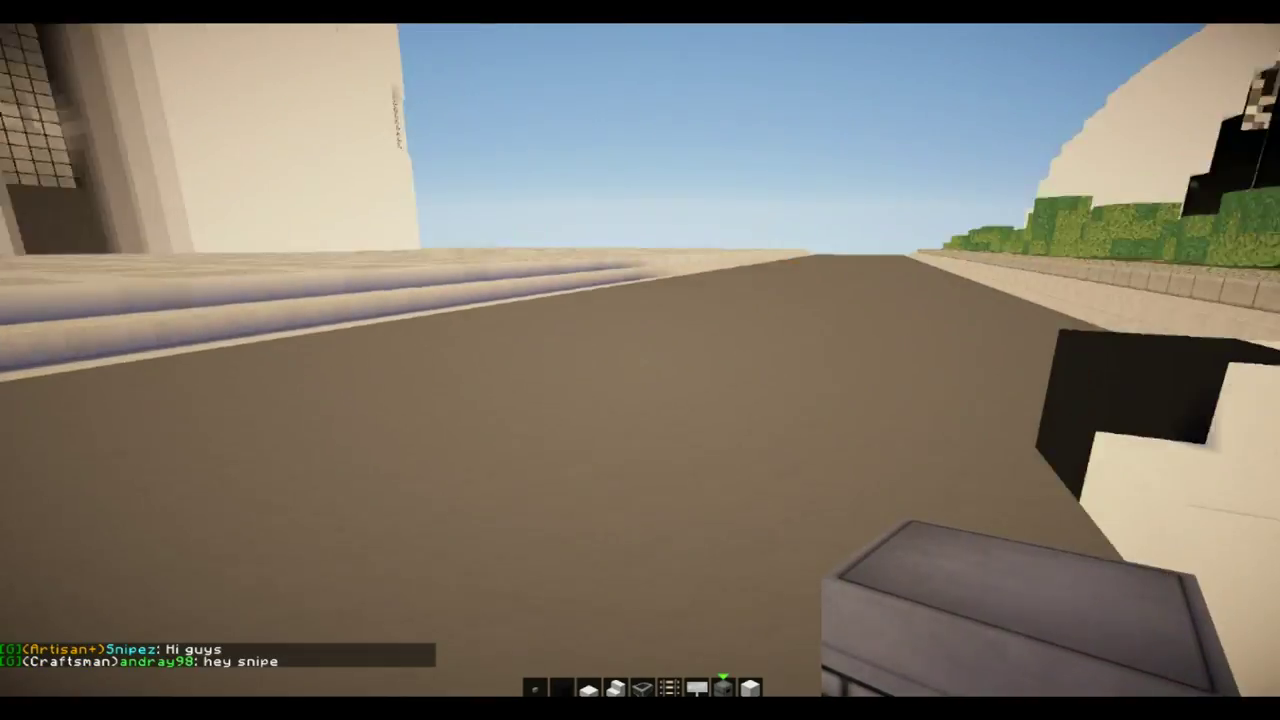
key("Tab")
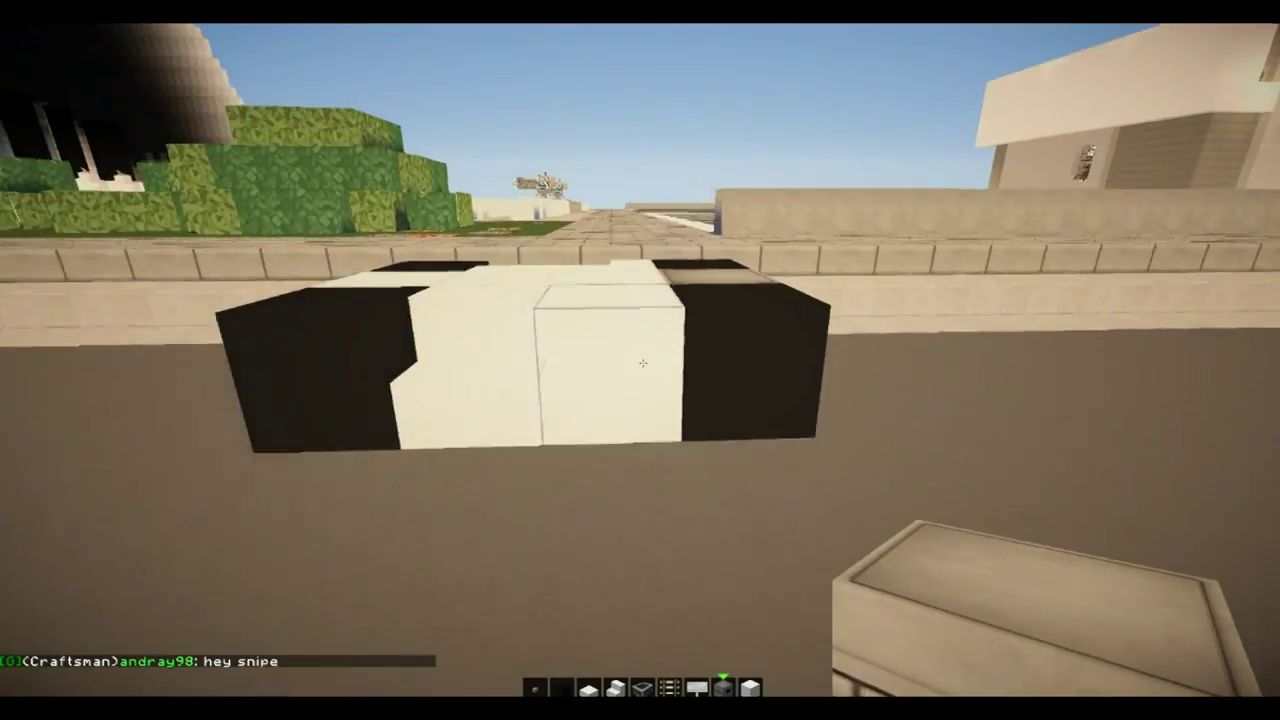
Step: Break the front-centre quartz block and slab, then place a quartz slab beside the black block
key("4")
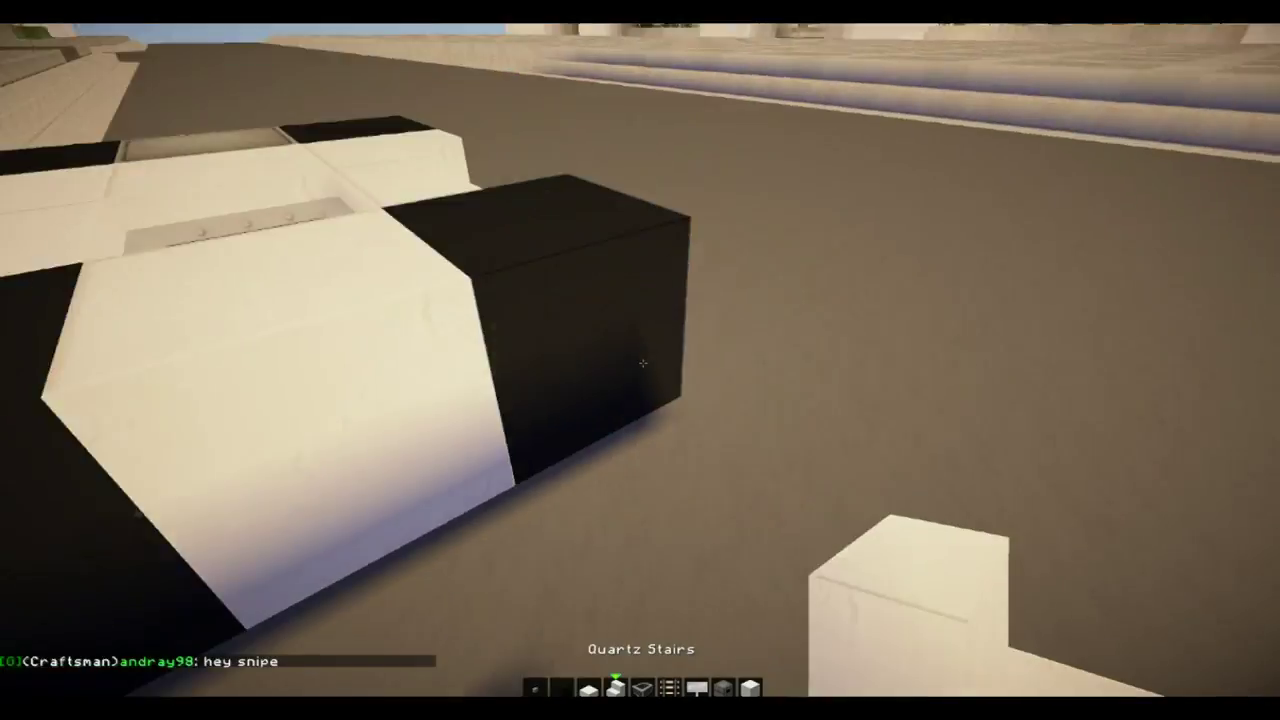
key("3")
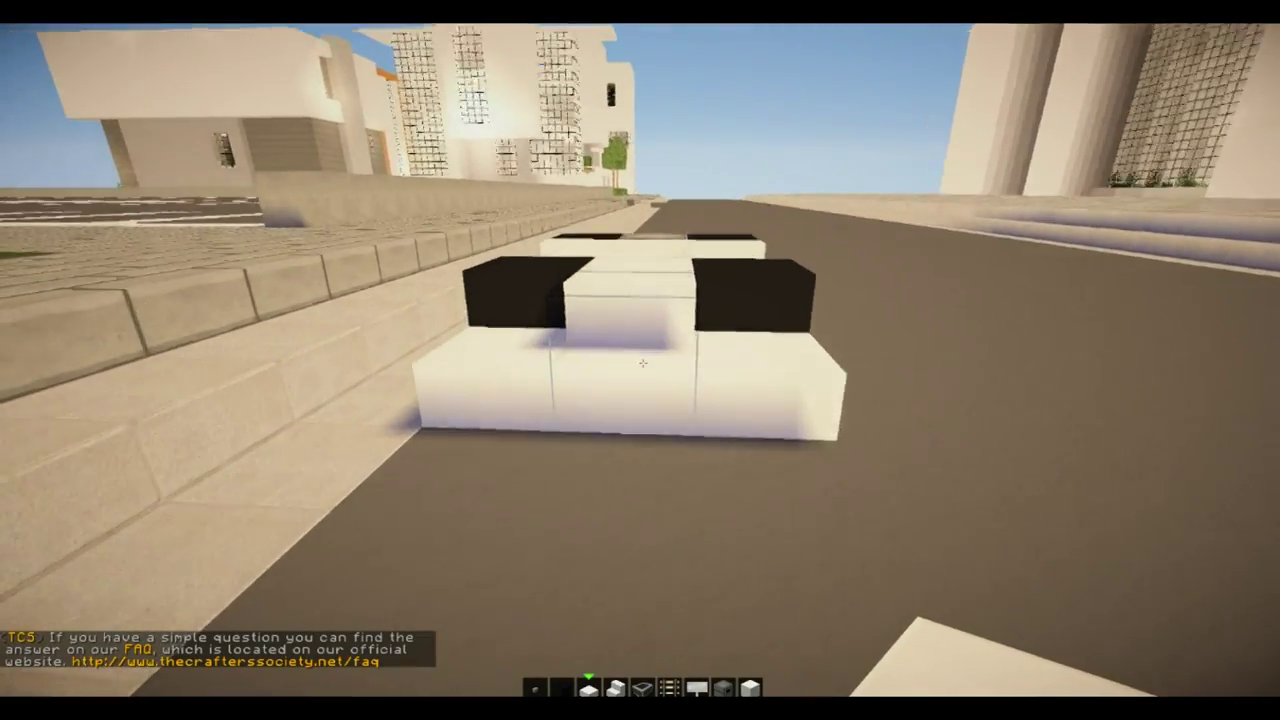
left_click(643, 363)
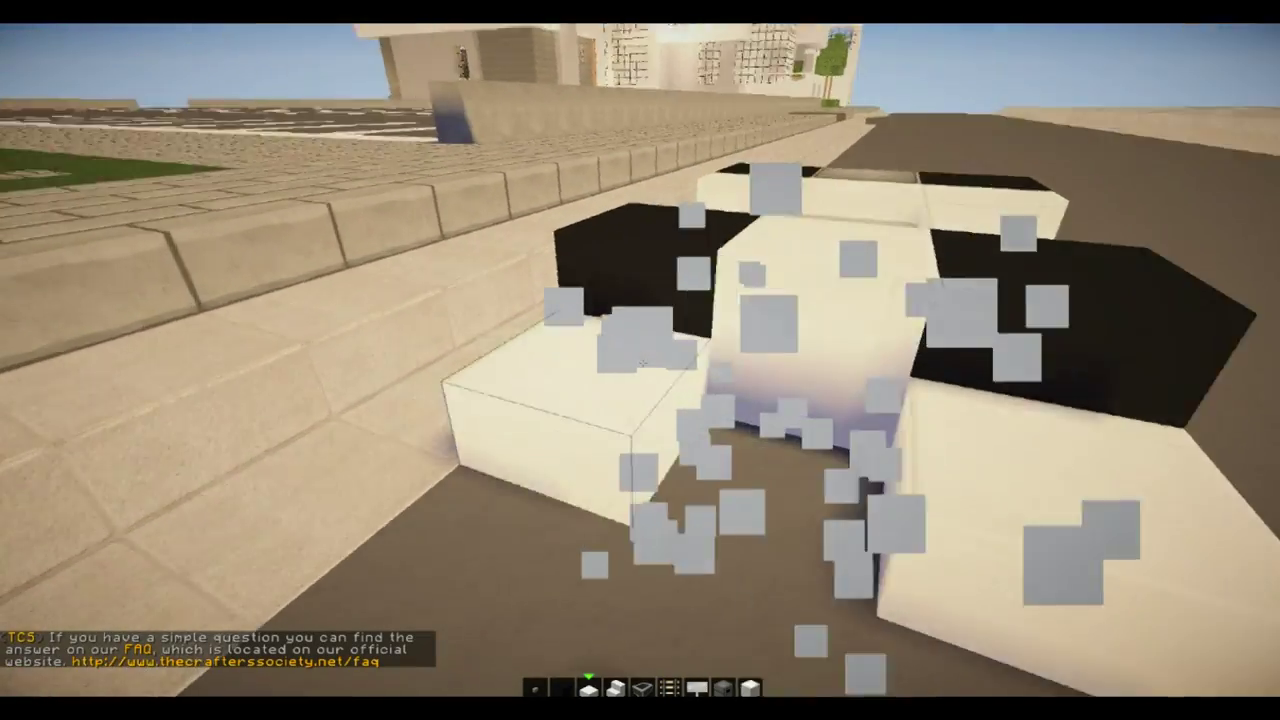
key("4")
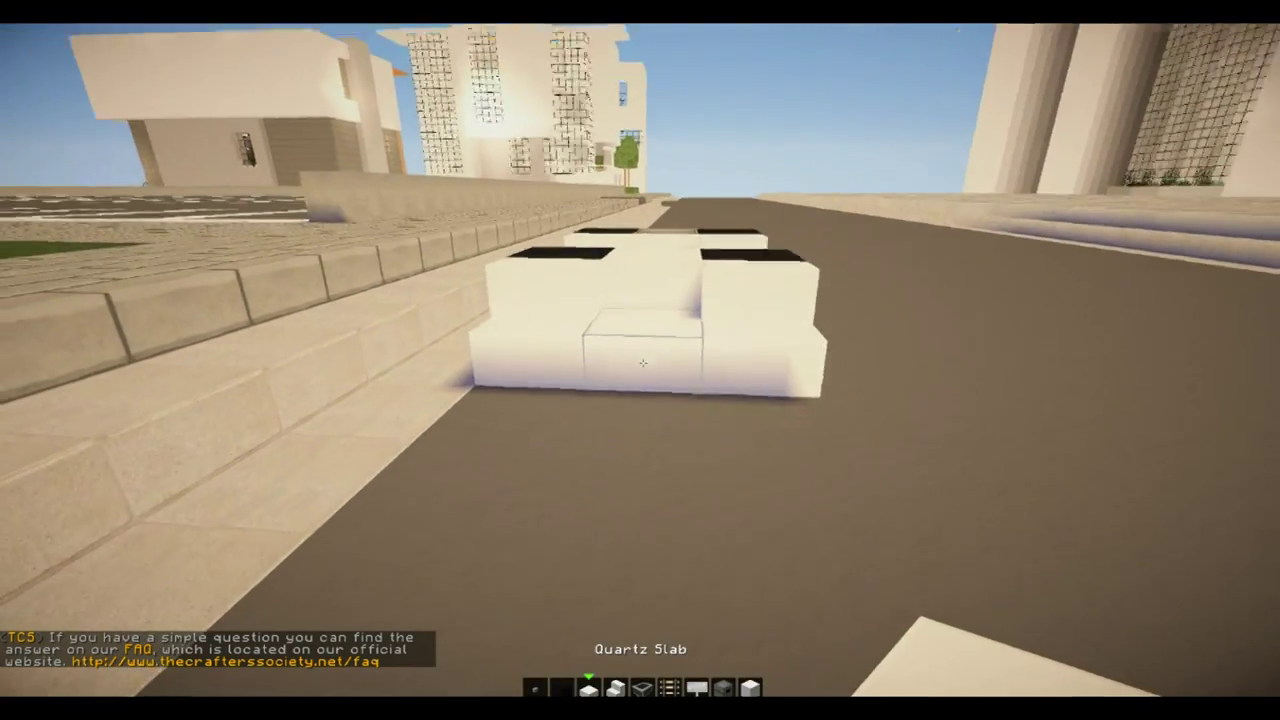
left_click(643, 363)
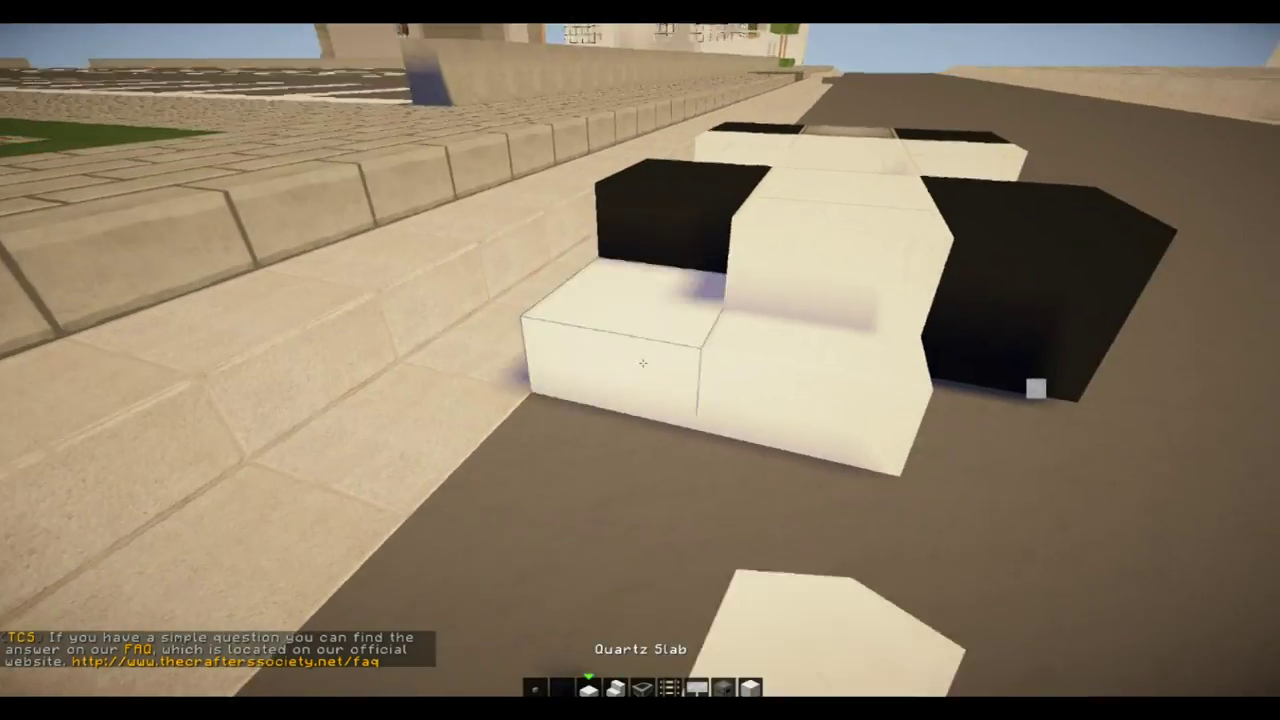
right_click(643, 363)
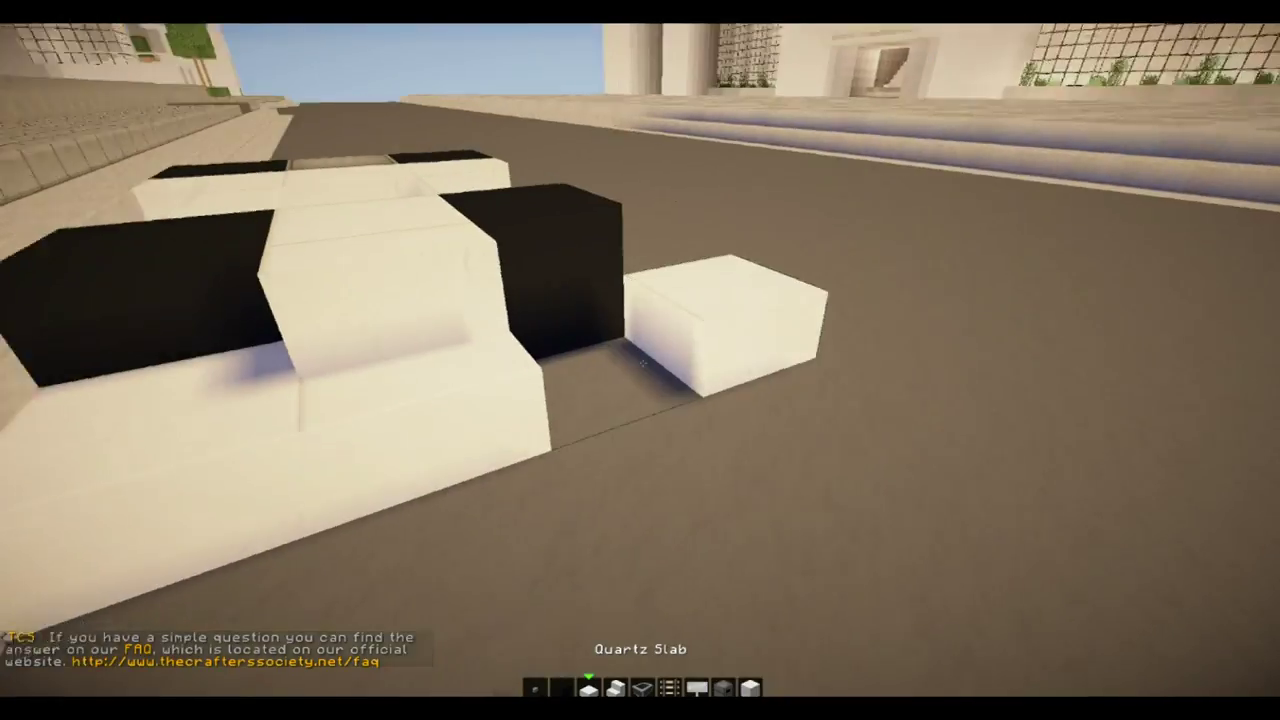
scroll(643, 363, "down", 3)
scroll(643, 363, "down", 1)
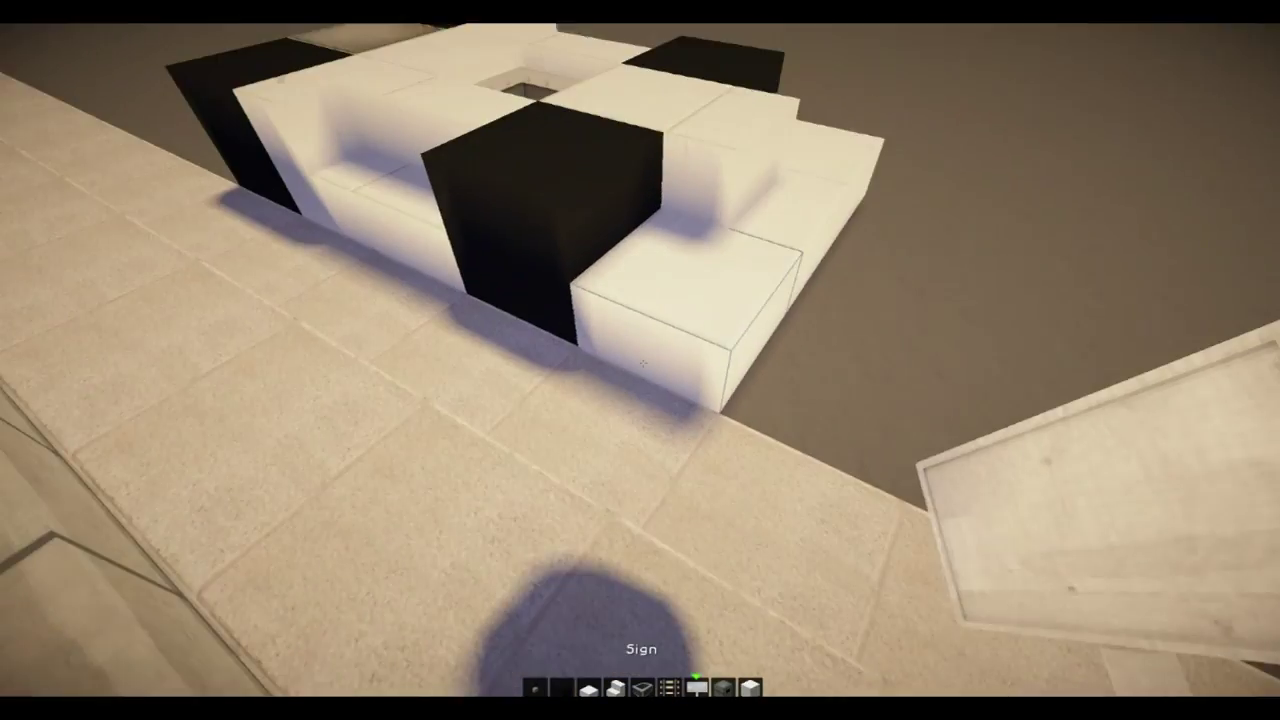
right_click(643, 363)
key("Escape")
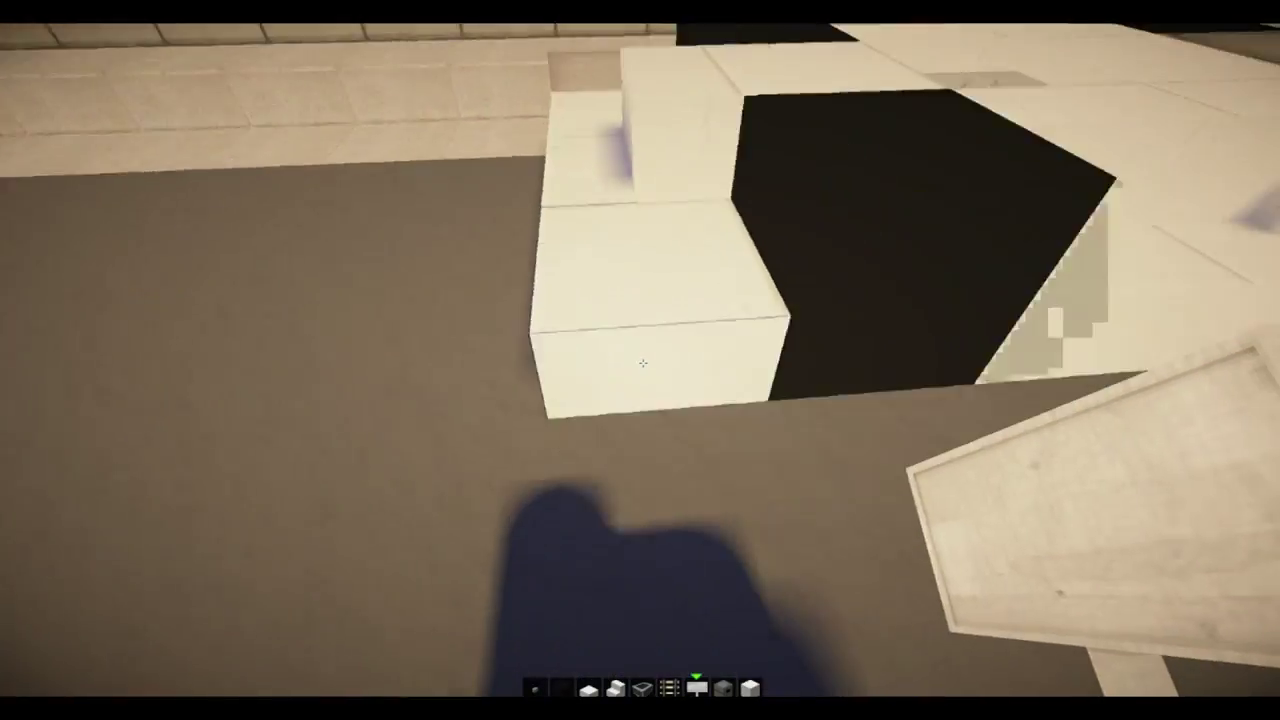
right_click(643, 363)
key("Escape")
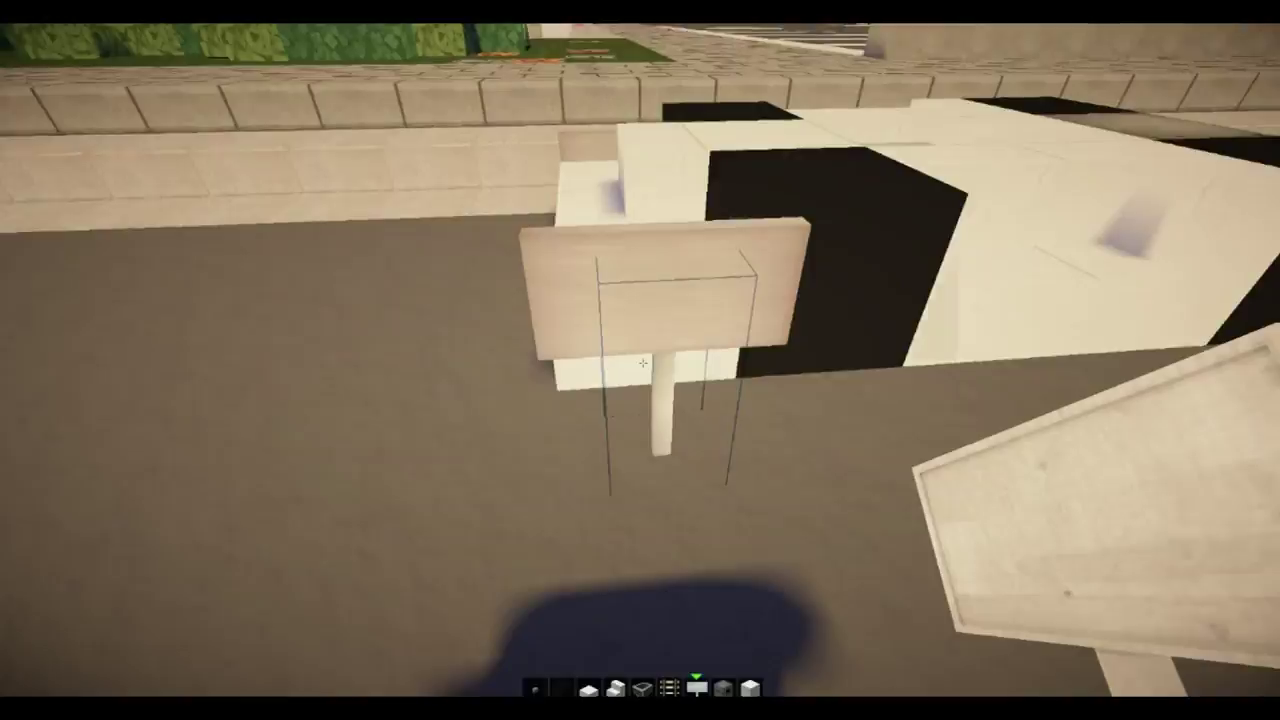
left_click(643, 363)
right_click(643, 363)
key("Escape")
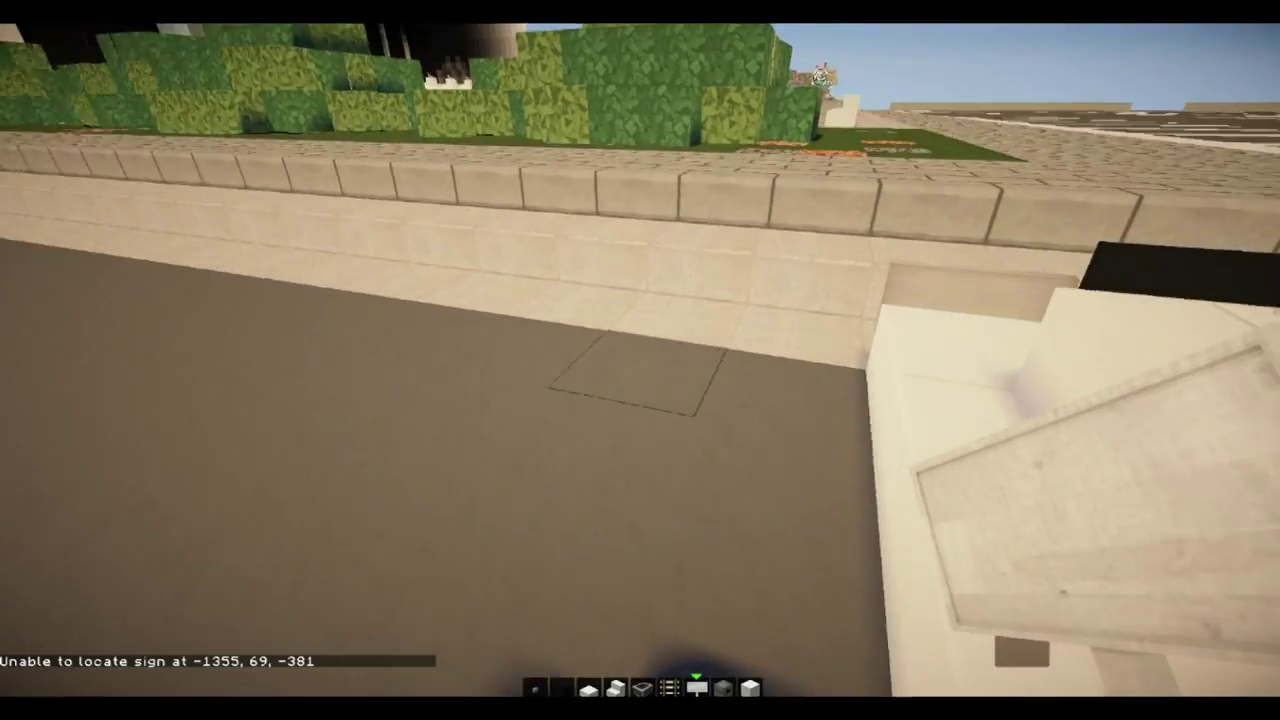
key("Tab")
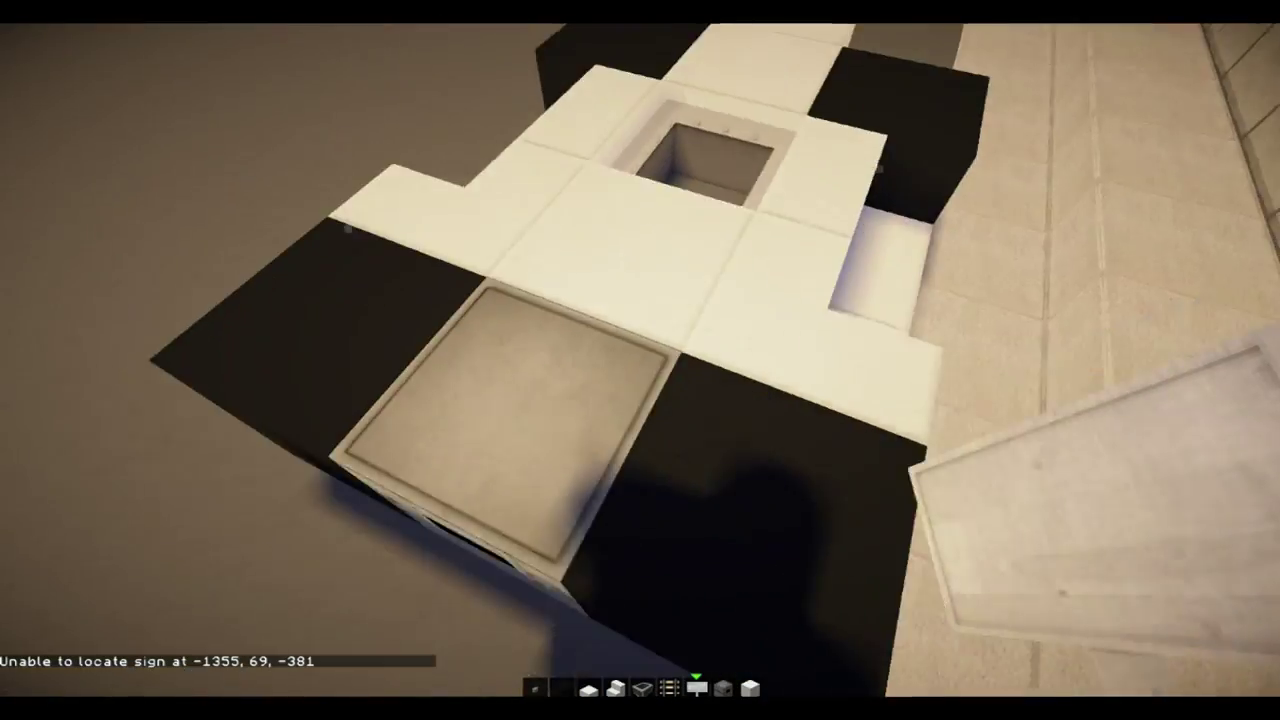
scroll(643, 363, "up", 1)
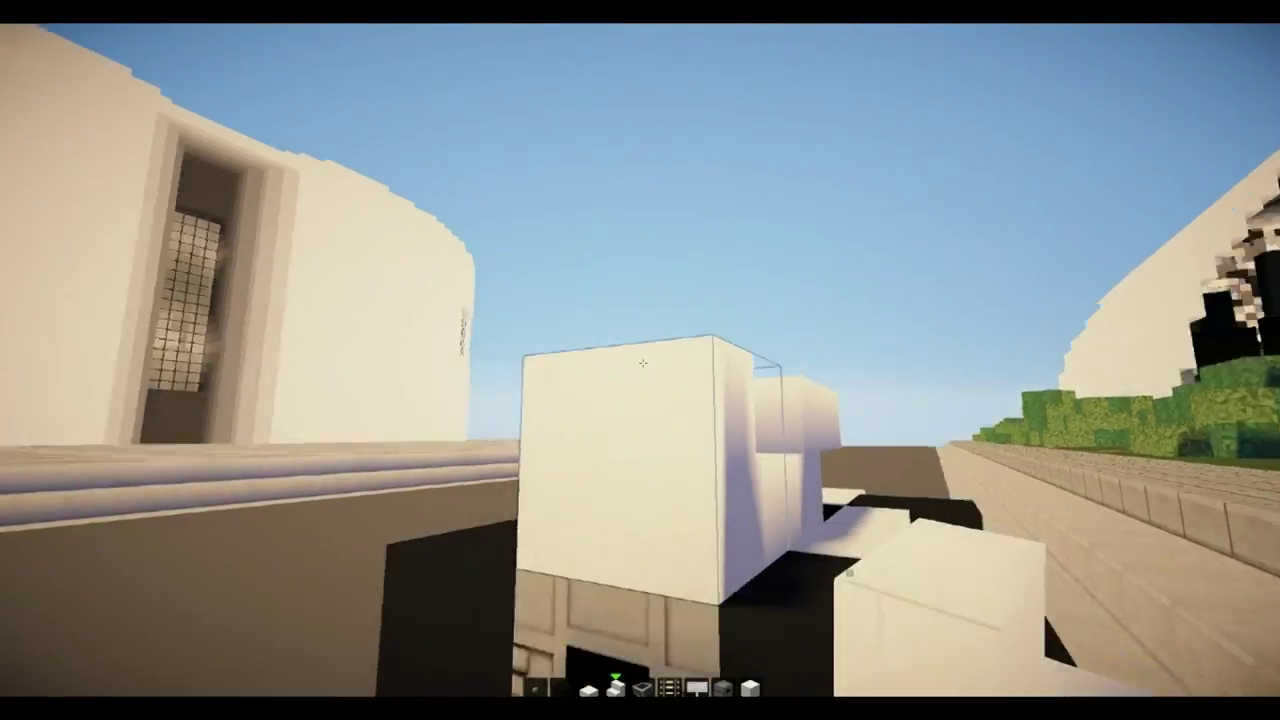
scroll(642, 362, "up", 1)
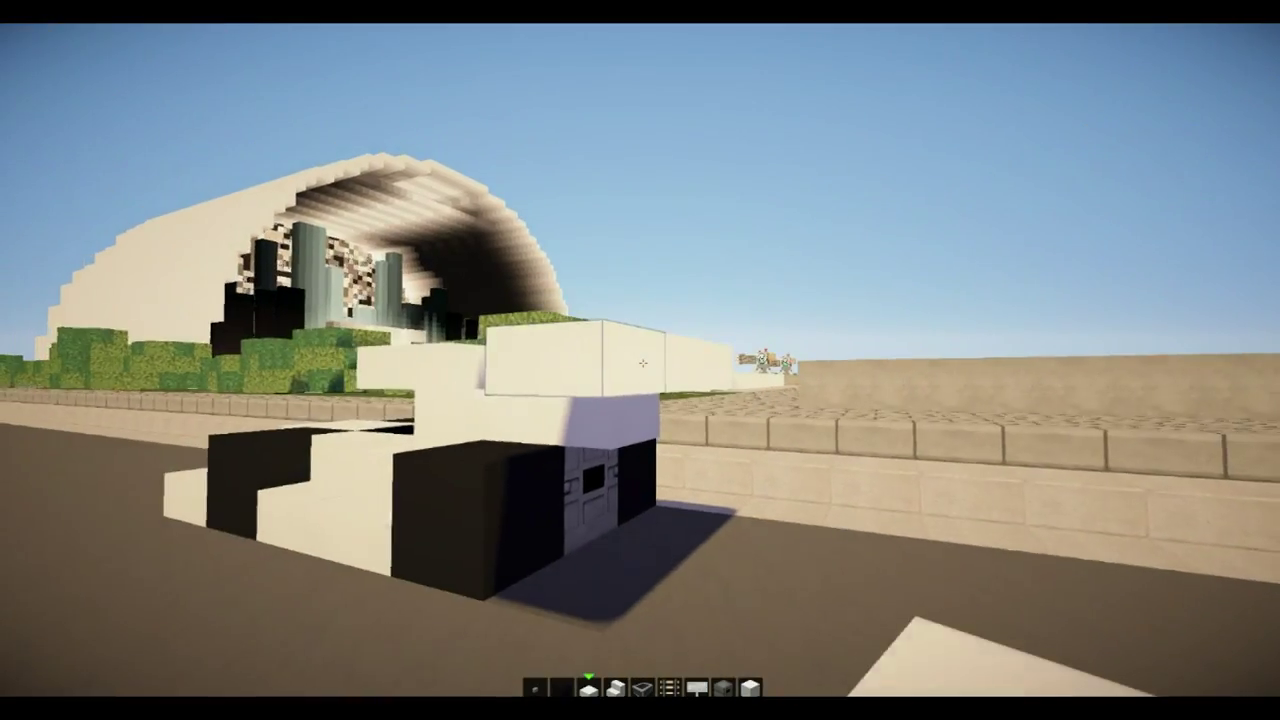
Step: Replace a quartz block on top of the car's rear and check the dispenser inventory
left_click(642, 362)
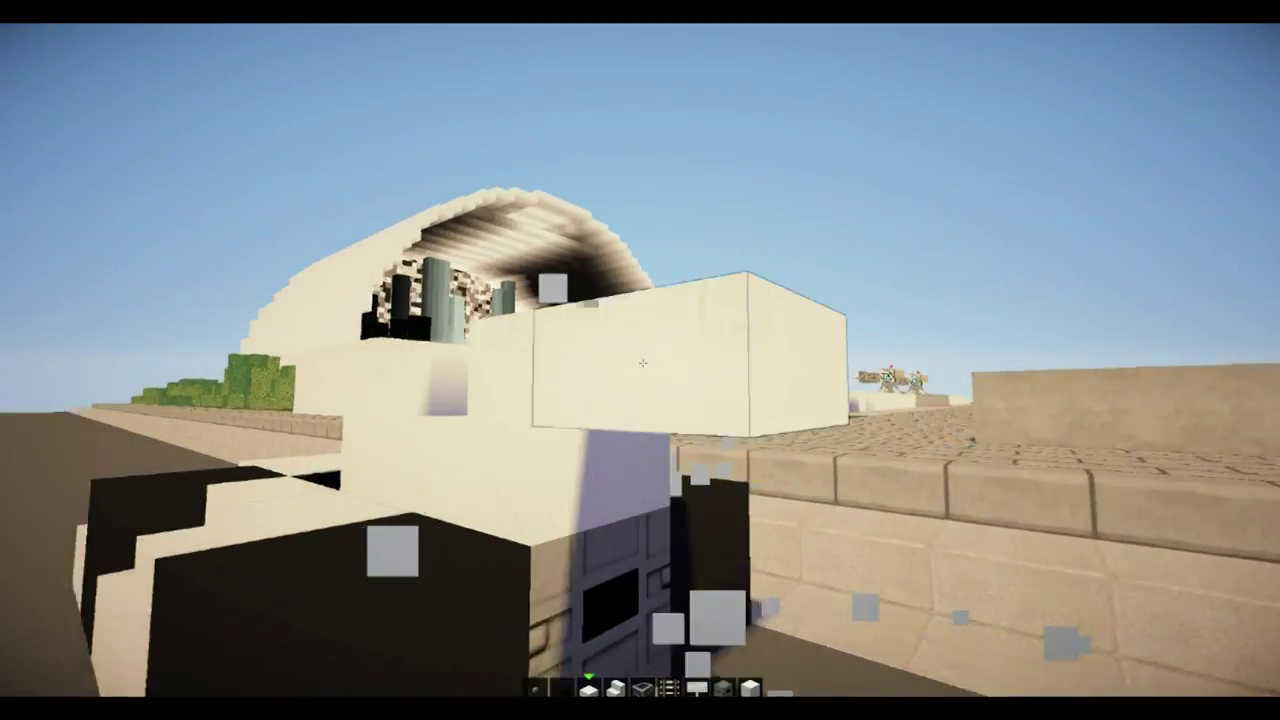
right_click(642, 362)
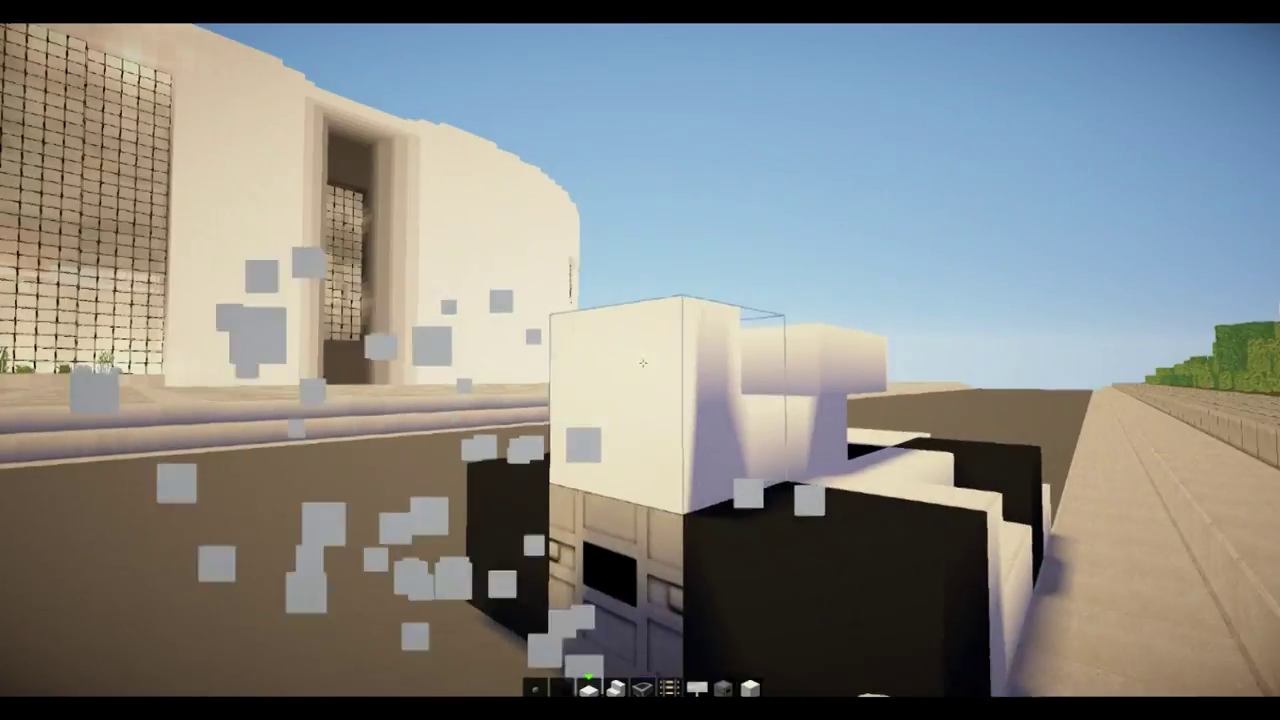
right_click(642, 362)
key("Escape")
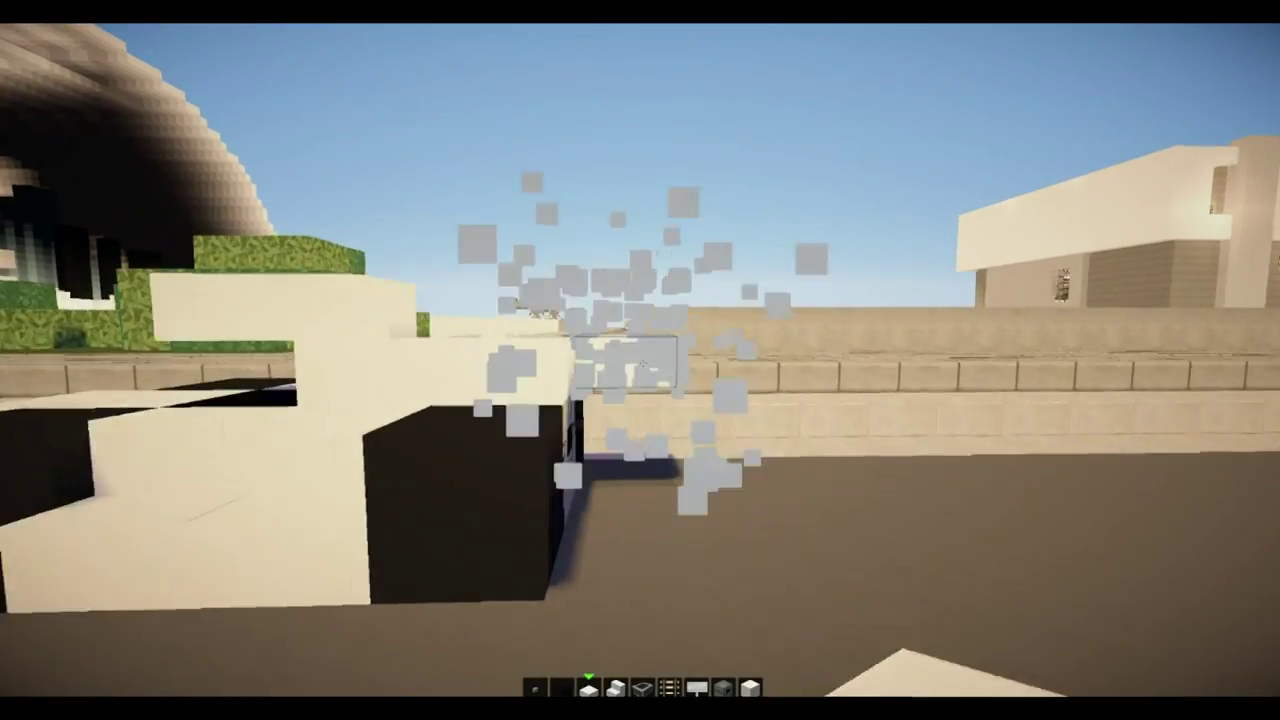
scroll(641, 363, "down", 1)
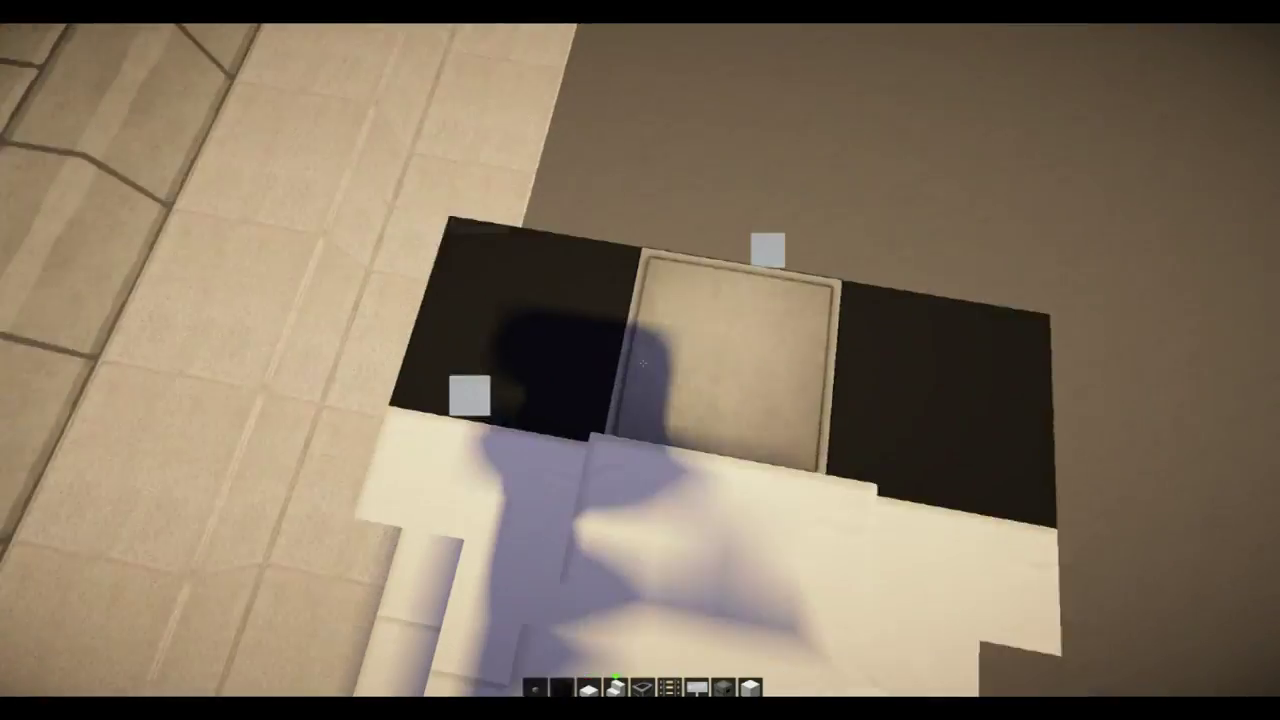
scroll(641, 363, "down", 1)
scroll(641, 363, "up", 1)
Step: Place quartz stairs over the black blocks and break stray quartz blocks
right_click(641, 363)
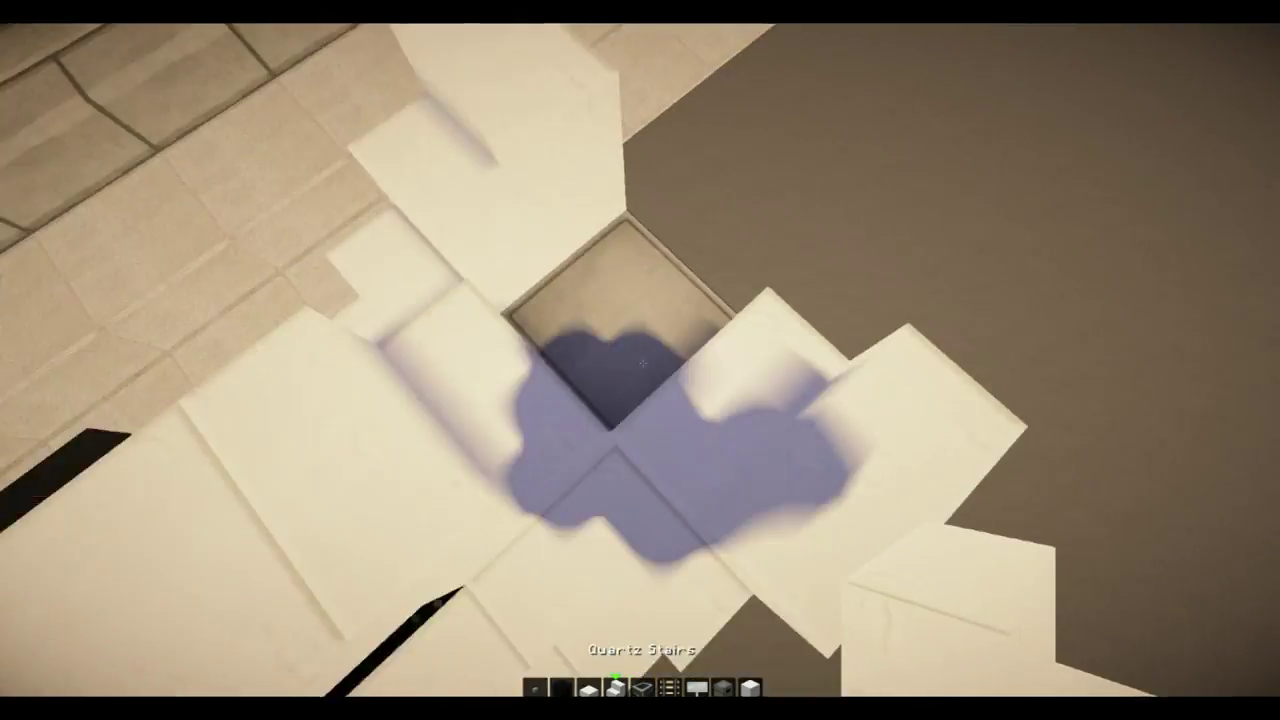
left_click(641, 363)
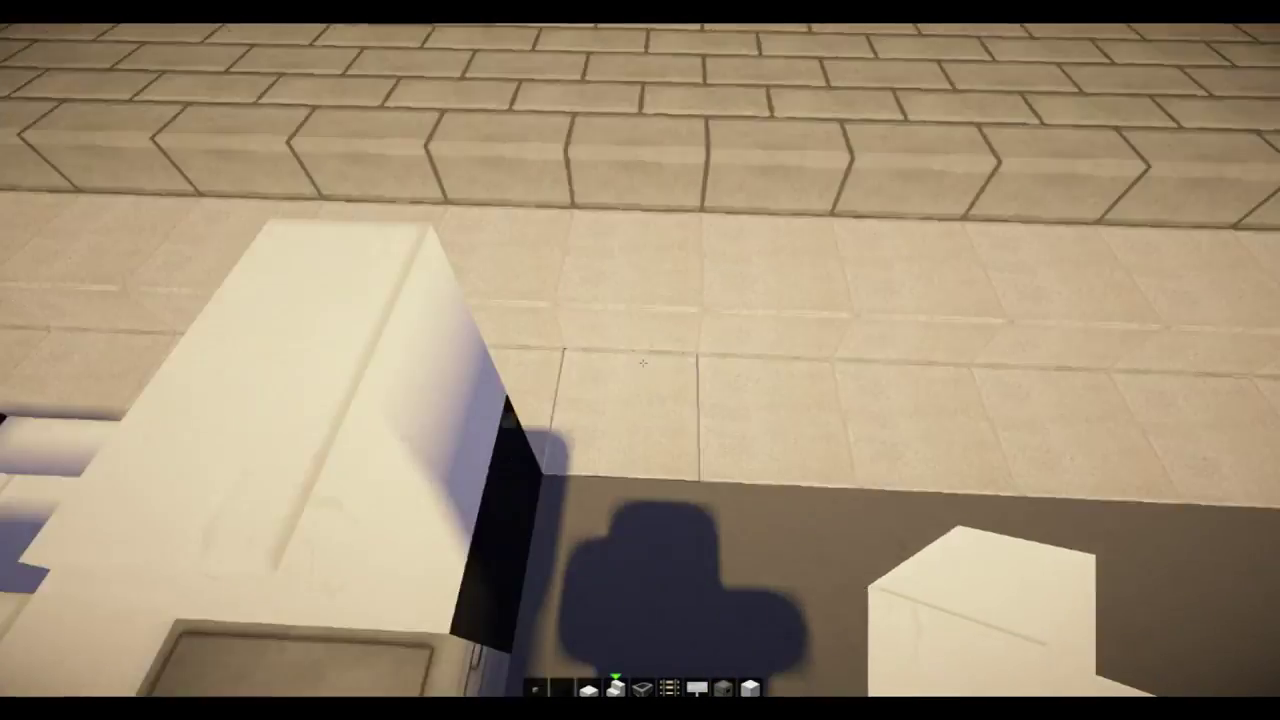
scroll(642, 363, "up", 1)
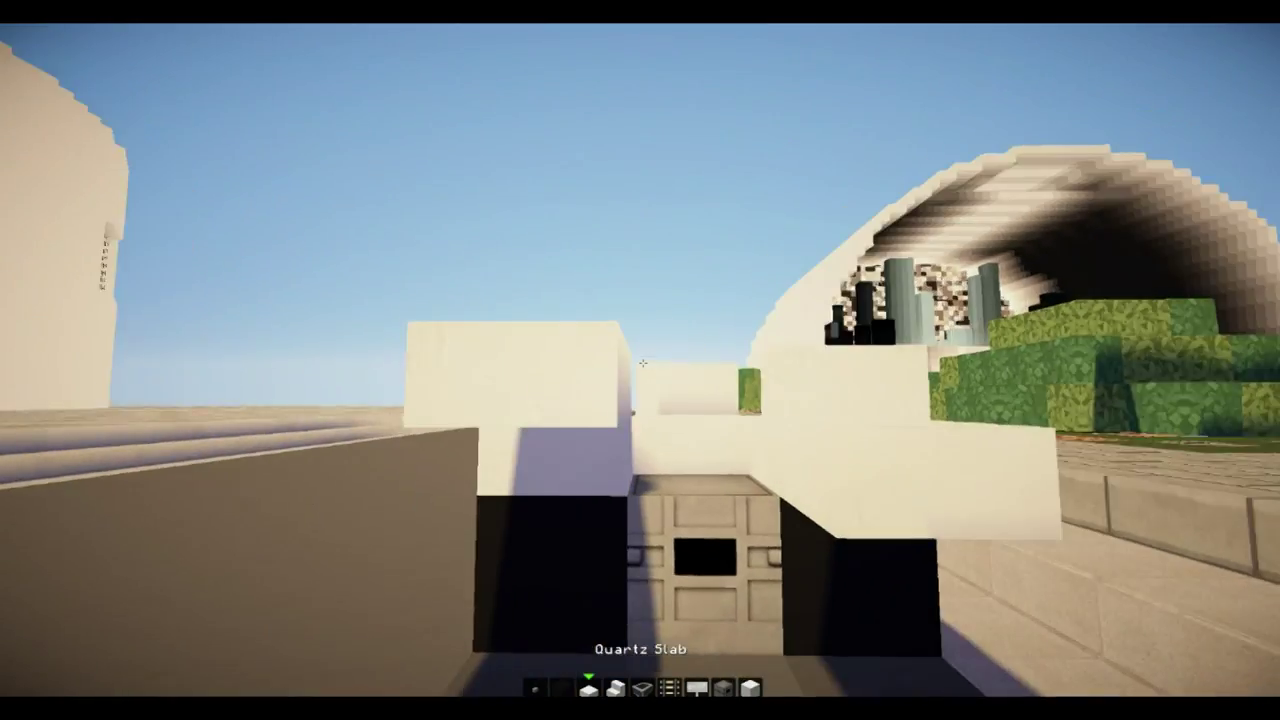
left_click(642, 363)
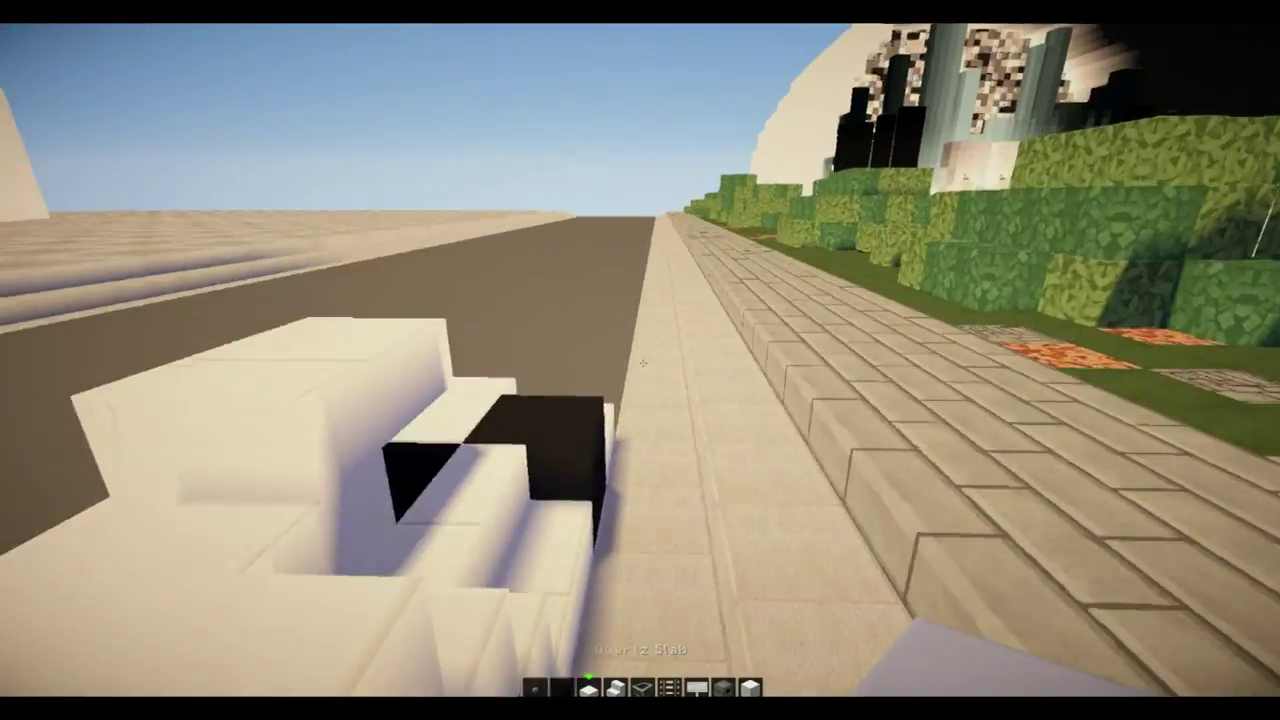
key("space")
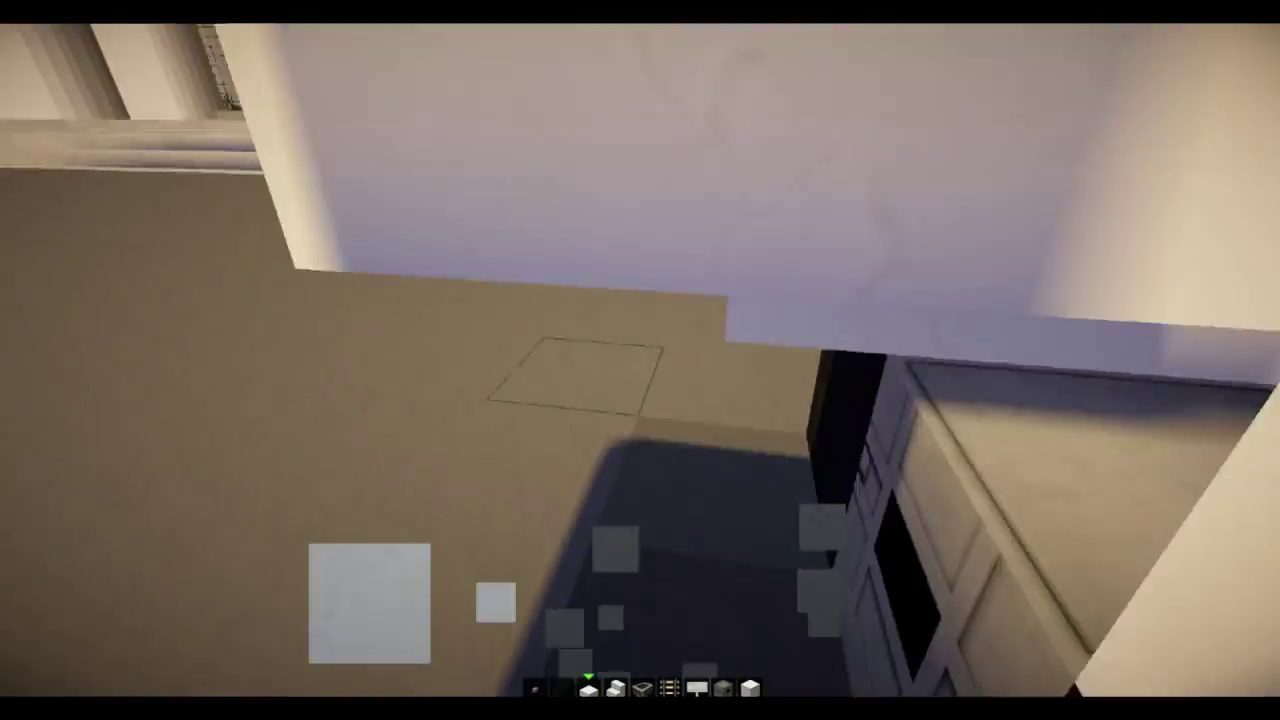
Step: Break four blocks from the car's front, top and side
left_click(640, 360)
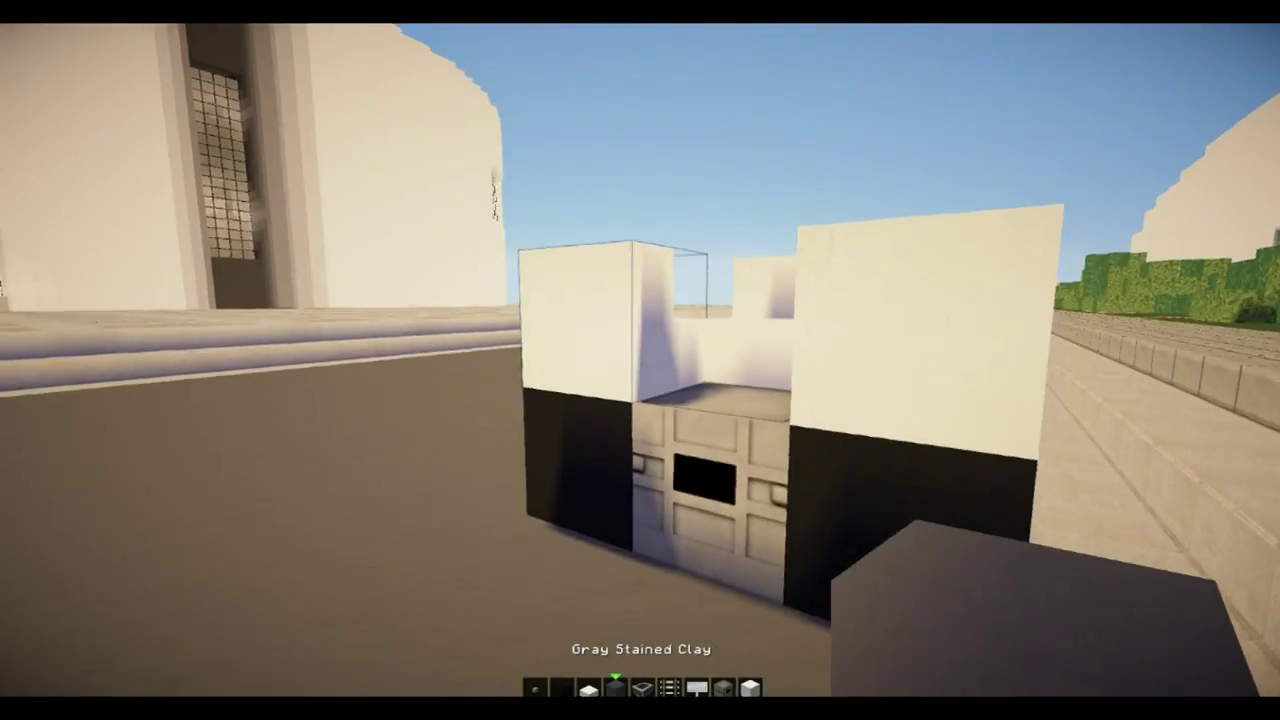
left_click(640, 360)
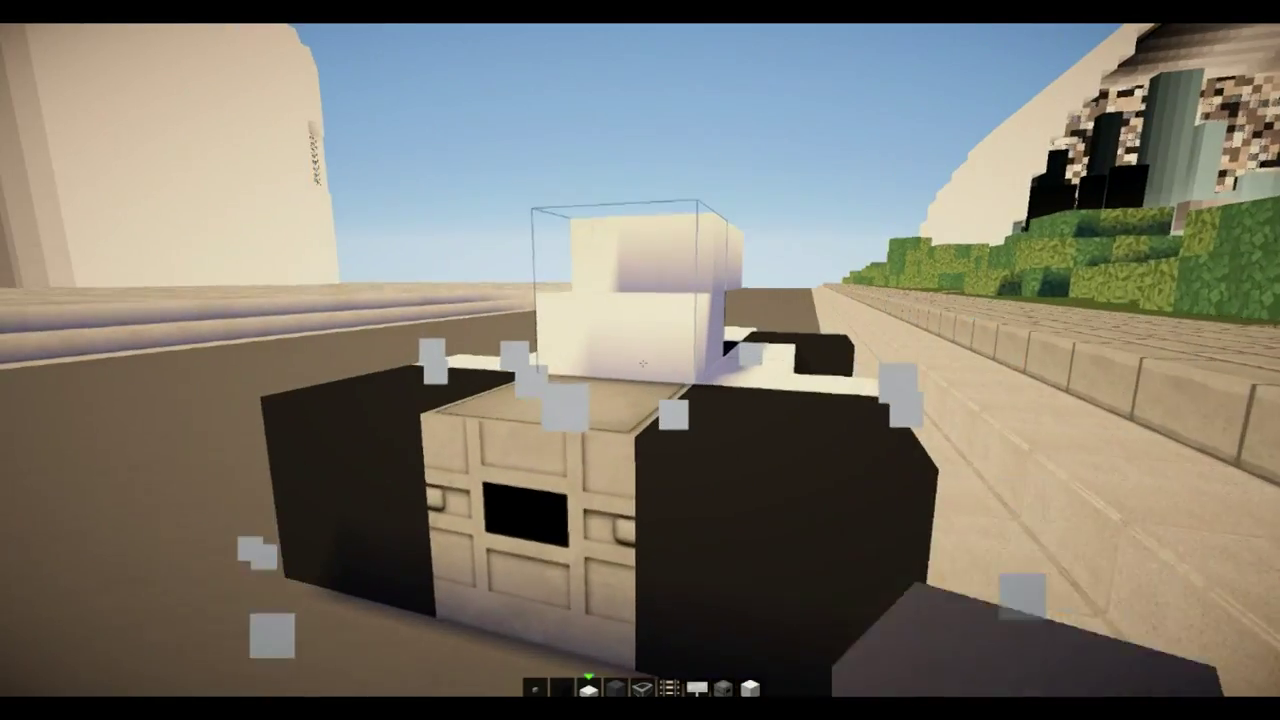
scroll(640, 360, "up", 1)
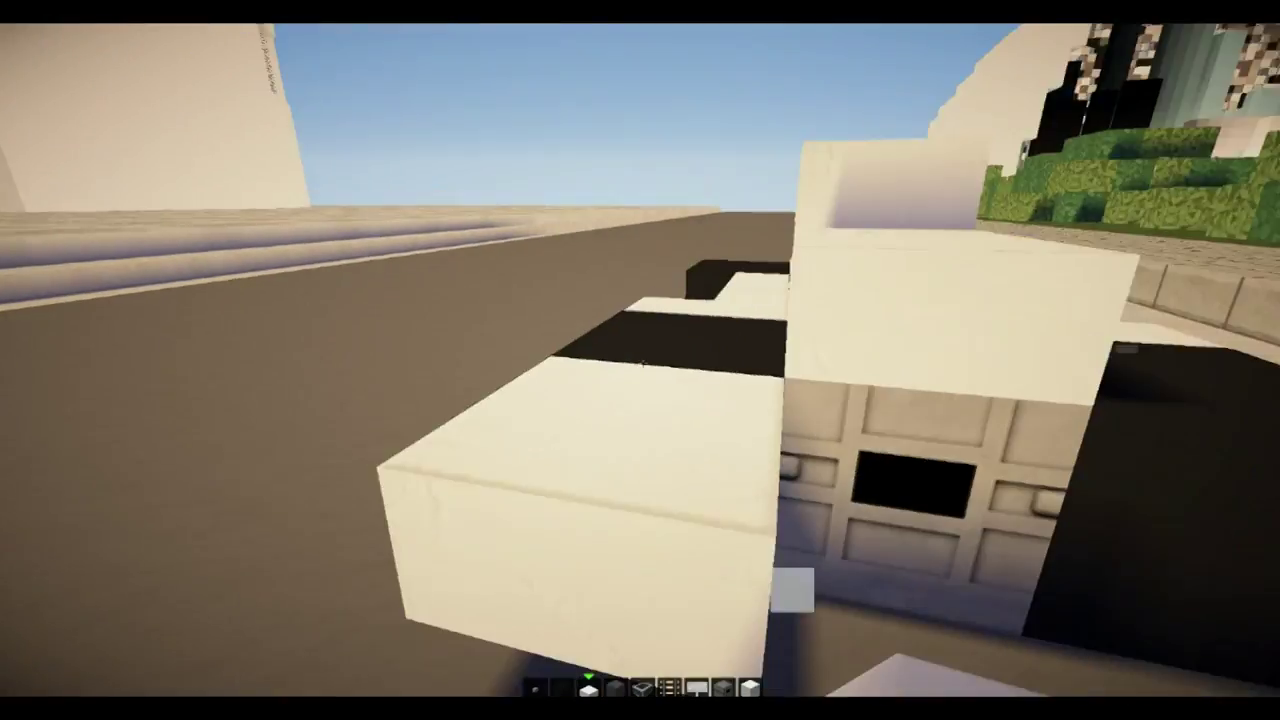
left_click(640, 360)
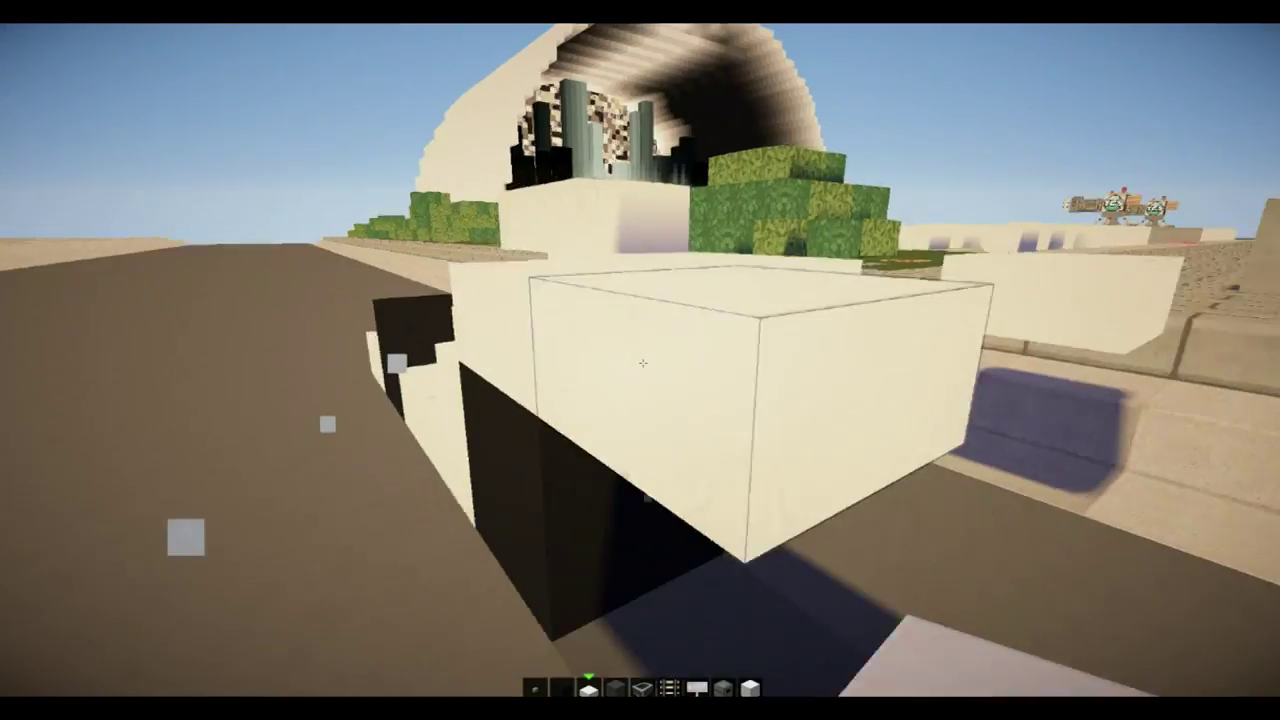
left_click(640, 360)
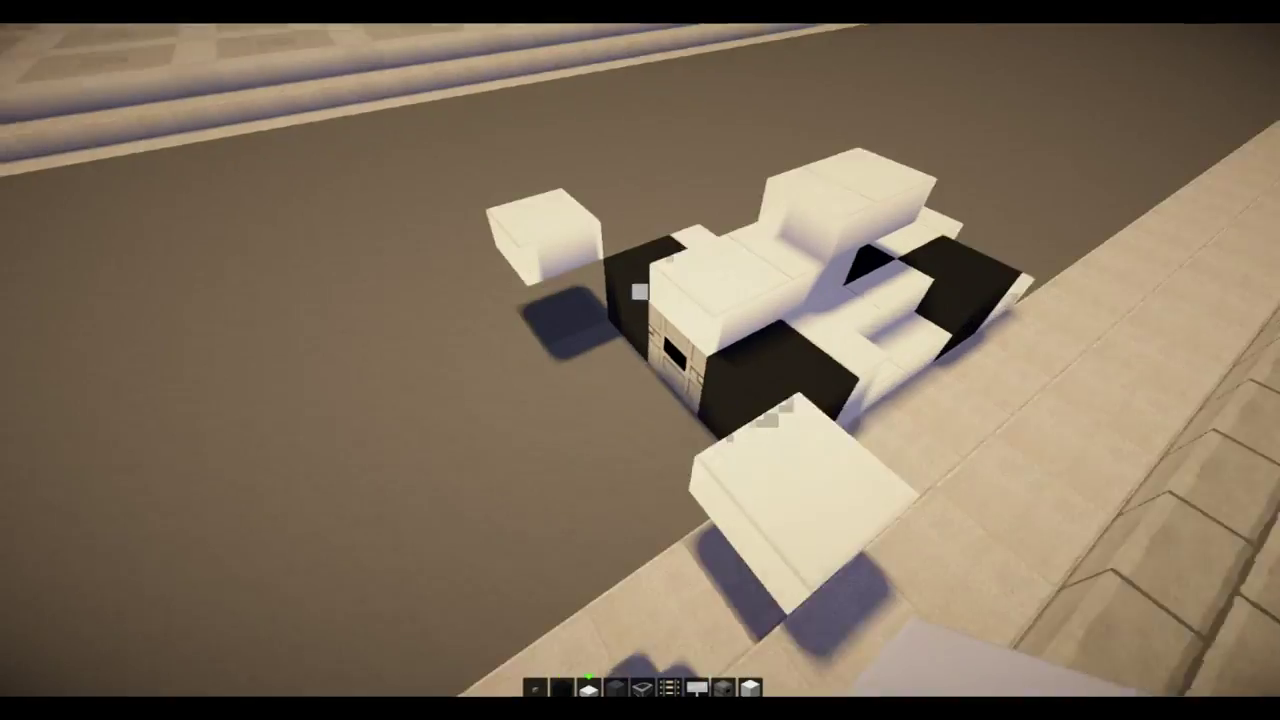
Step: Remove two more quartz blocks from the front and pick quartz slabs into the hotbar
key("3")
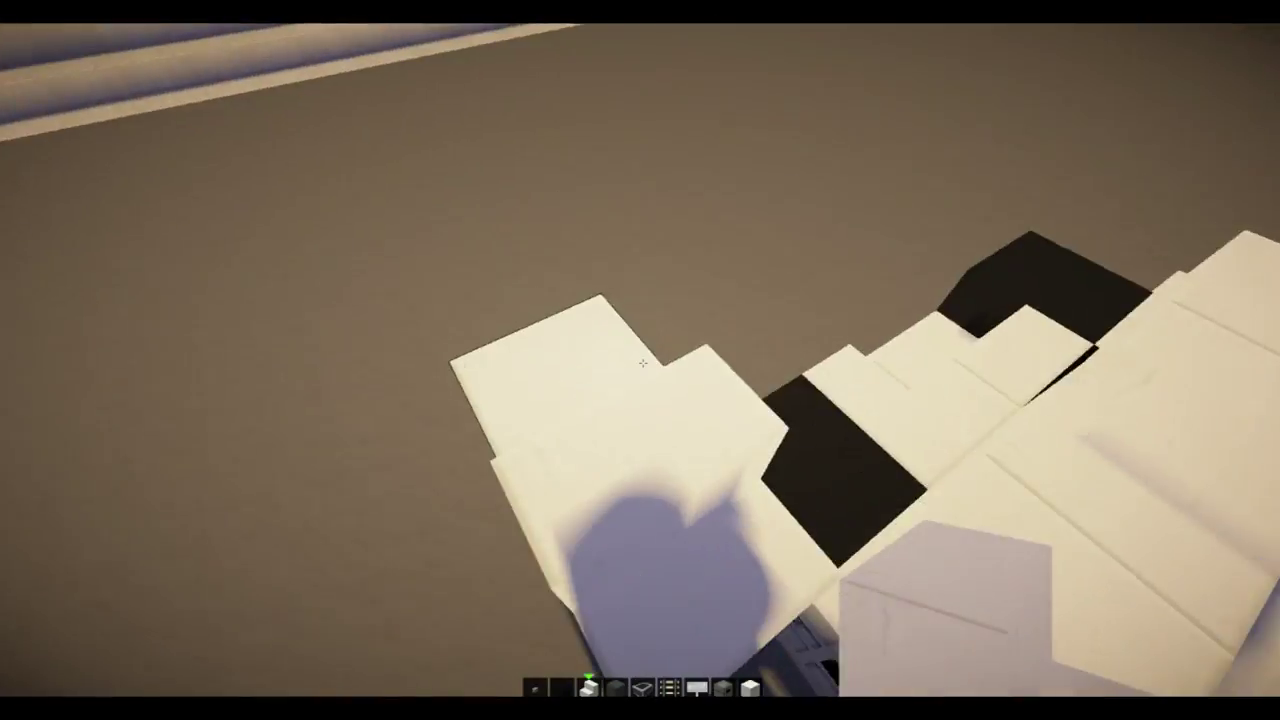
left_click(643, 362)
left_click(643, 362)
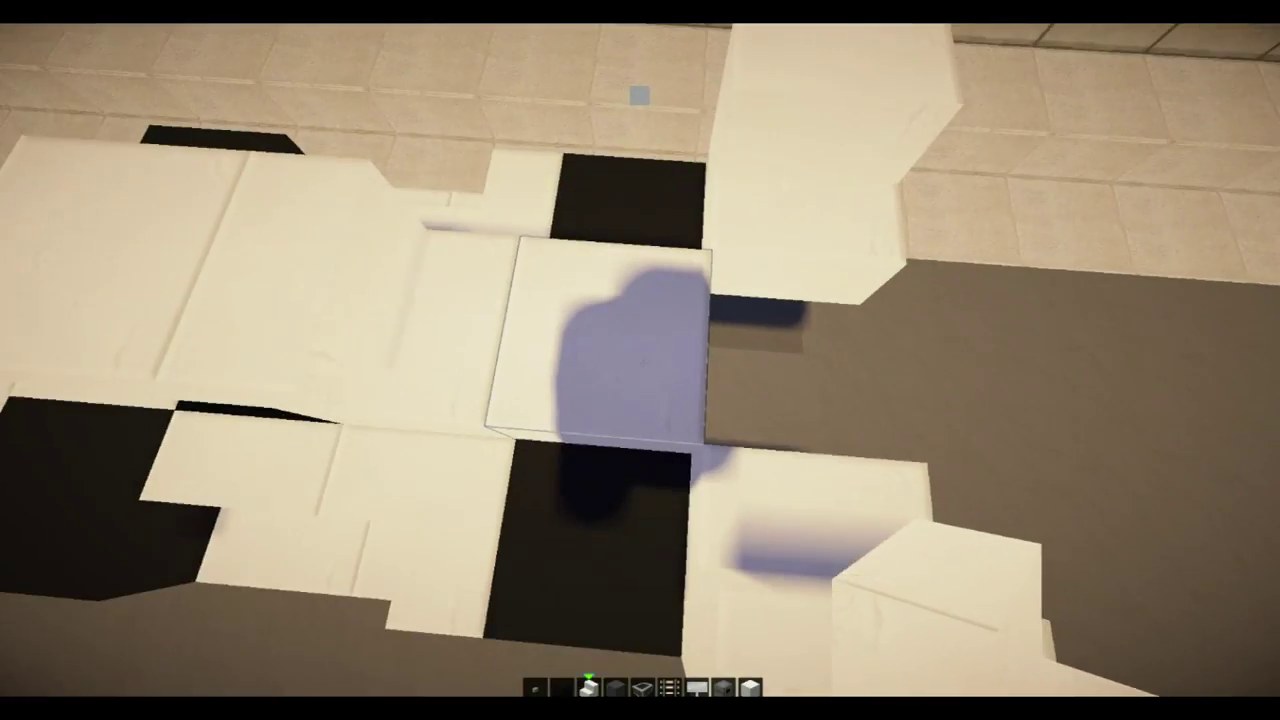
middle_click(643, 362)
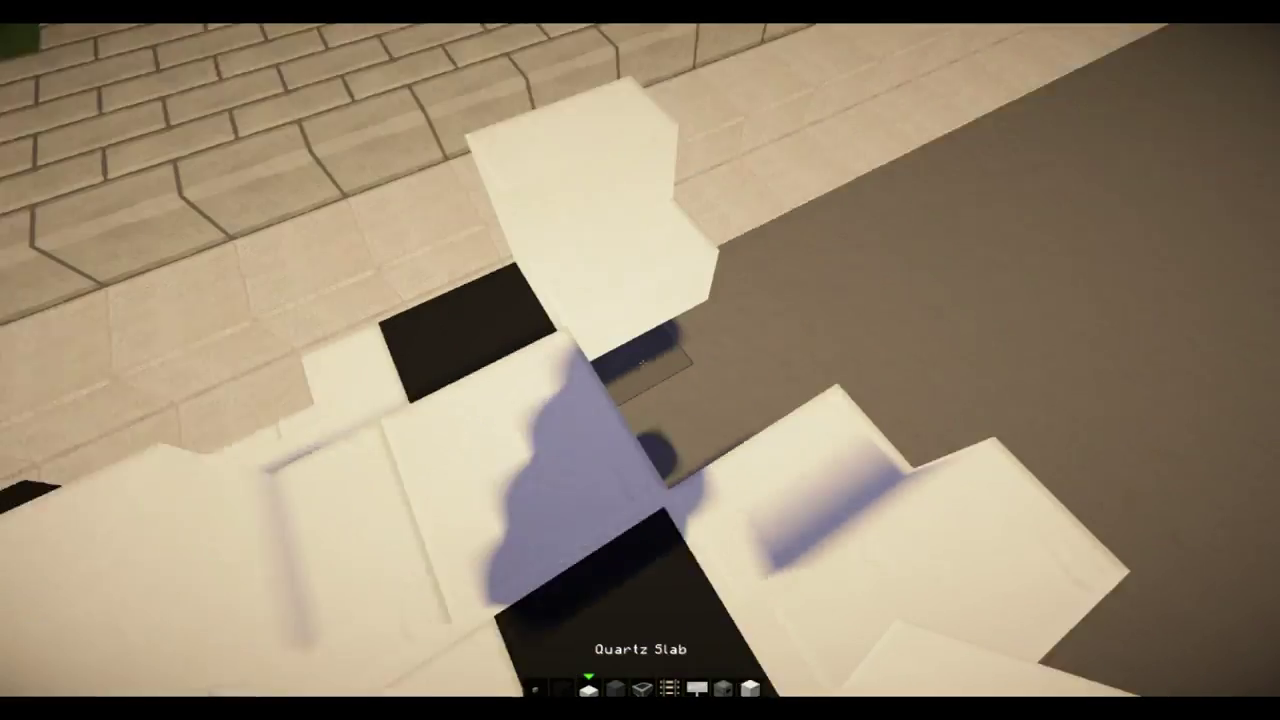
Step: Place a test carpet layer on the car, then break it again
key("e")
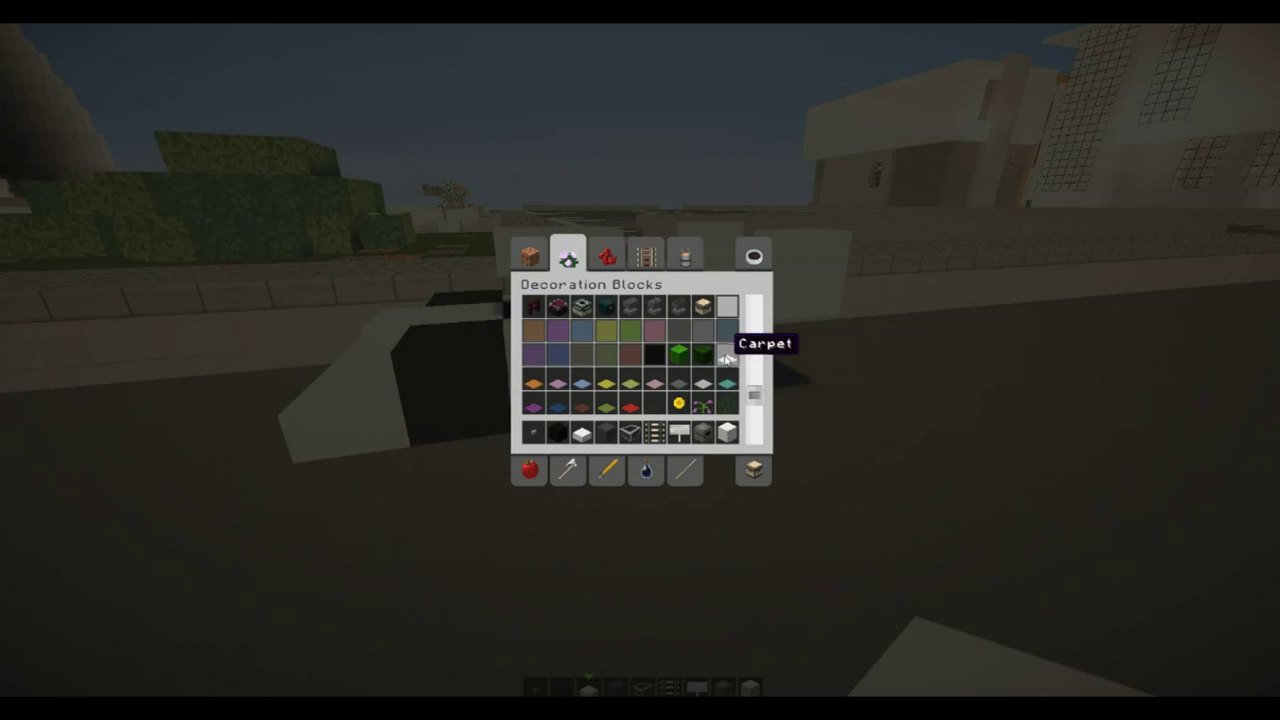
key("e")
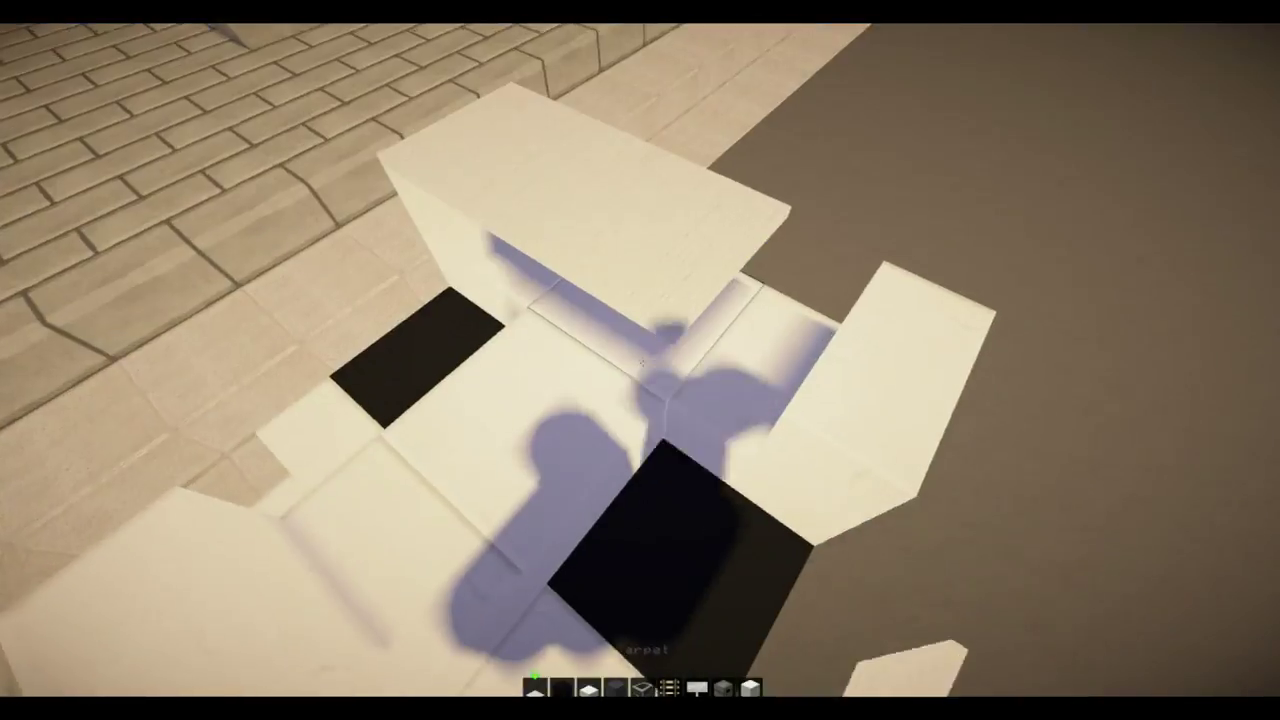
right_click(643, 362)
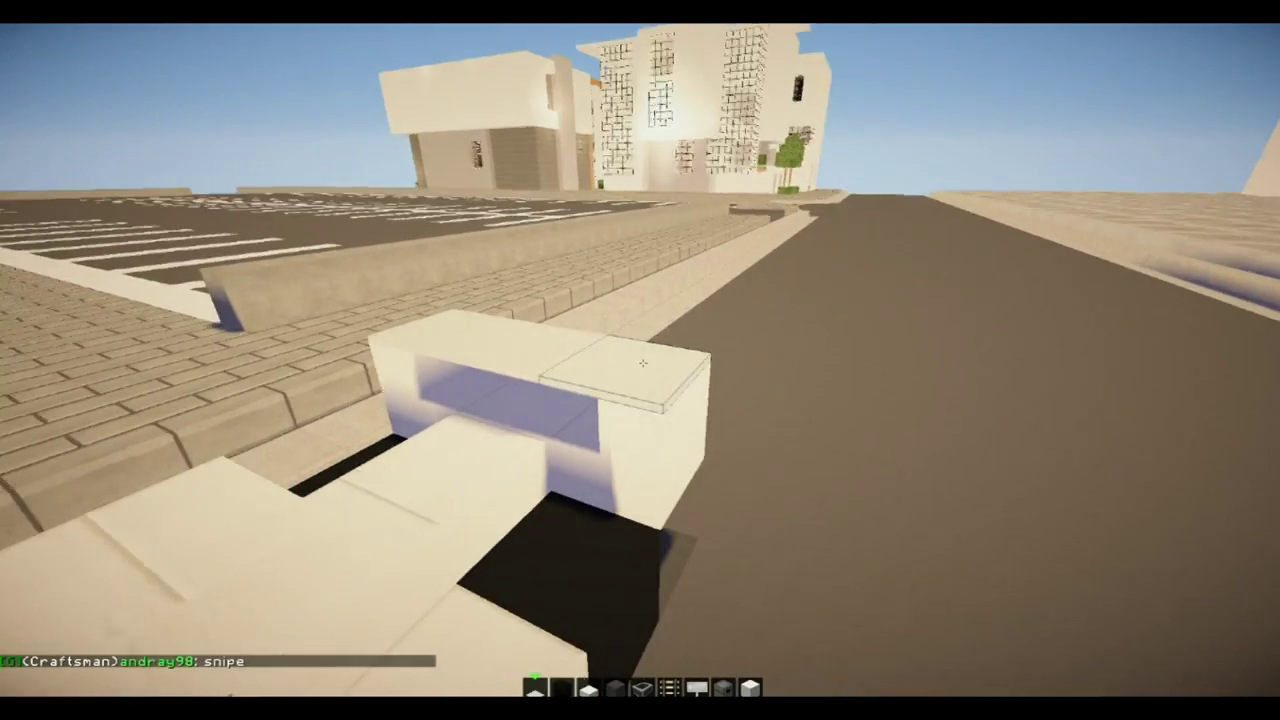
left_click(643, 362)
Step: Put a Wooden Axe from the Tools tab into hotbar slot 2
key("e")
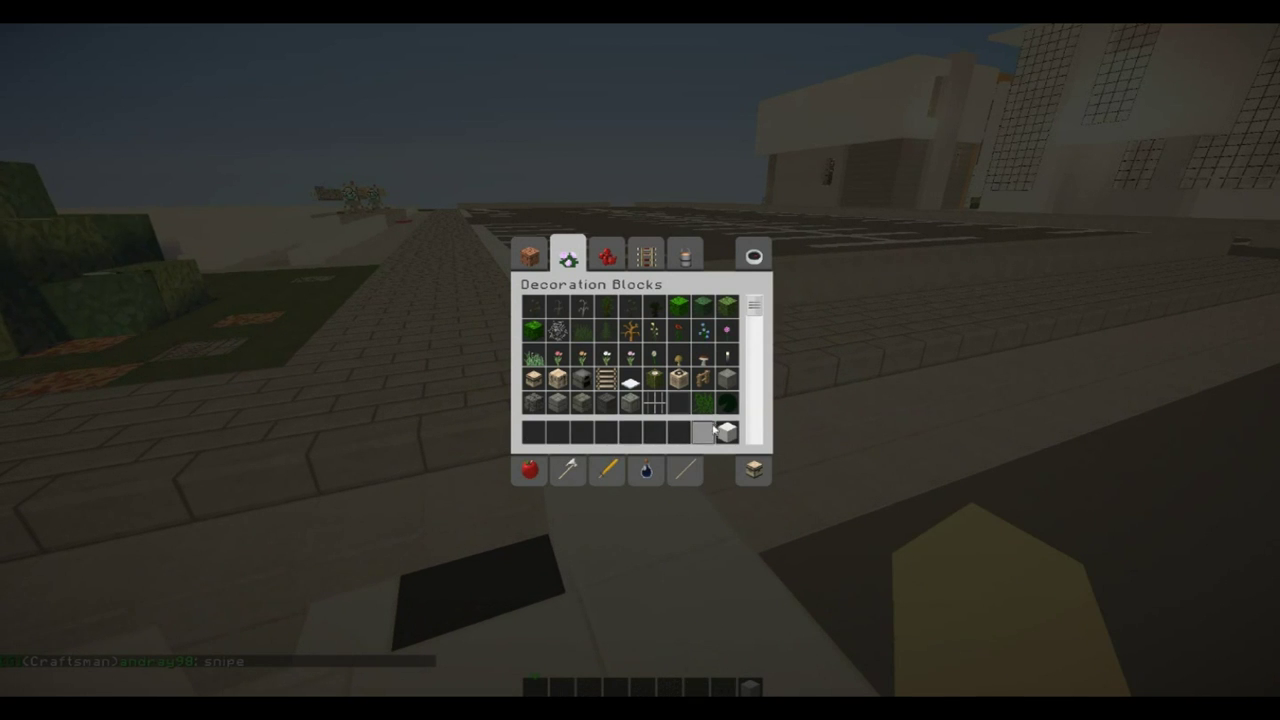
left_click(539, 254)
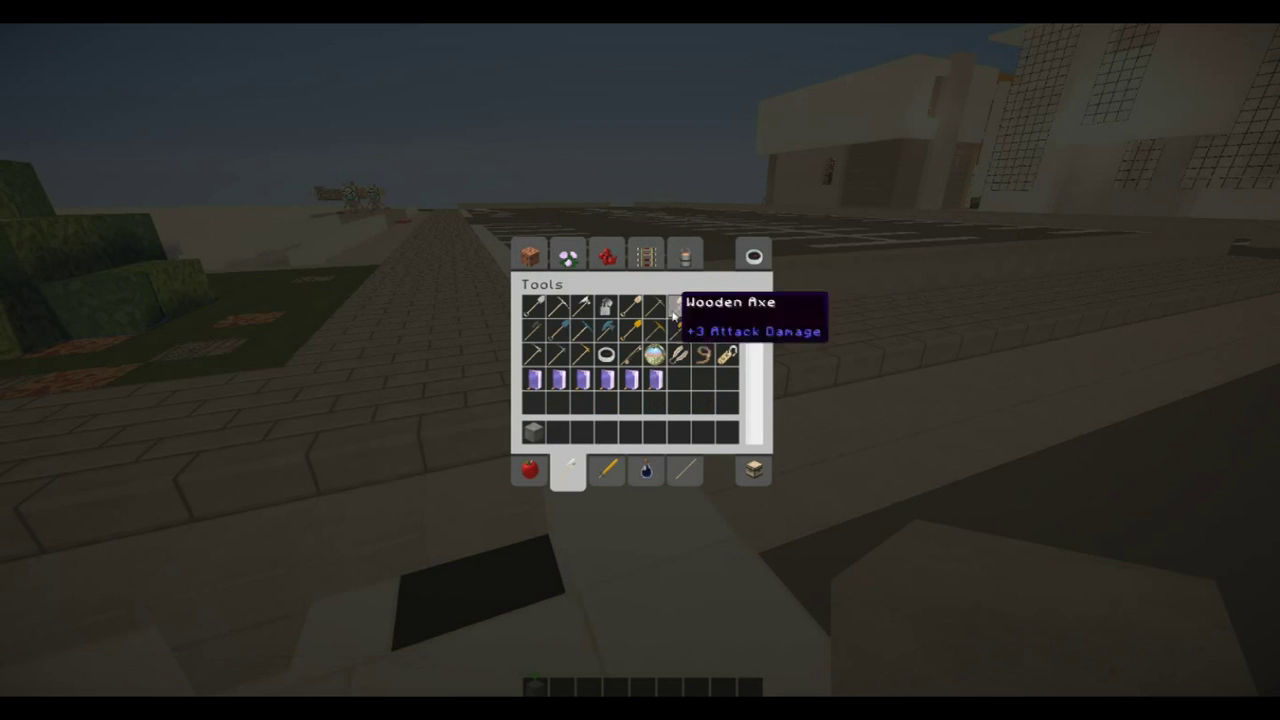
left_click(566, 430)
key("e")
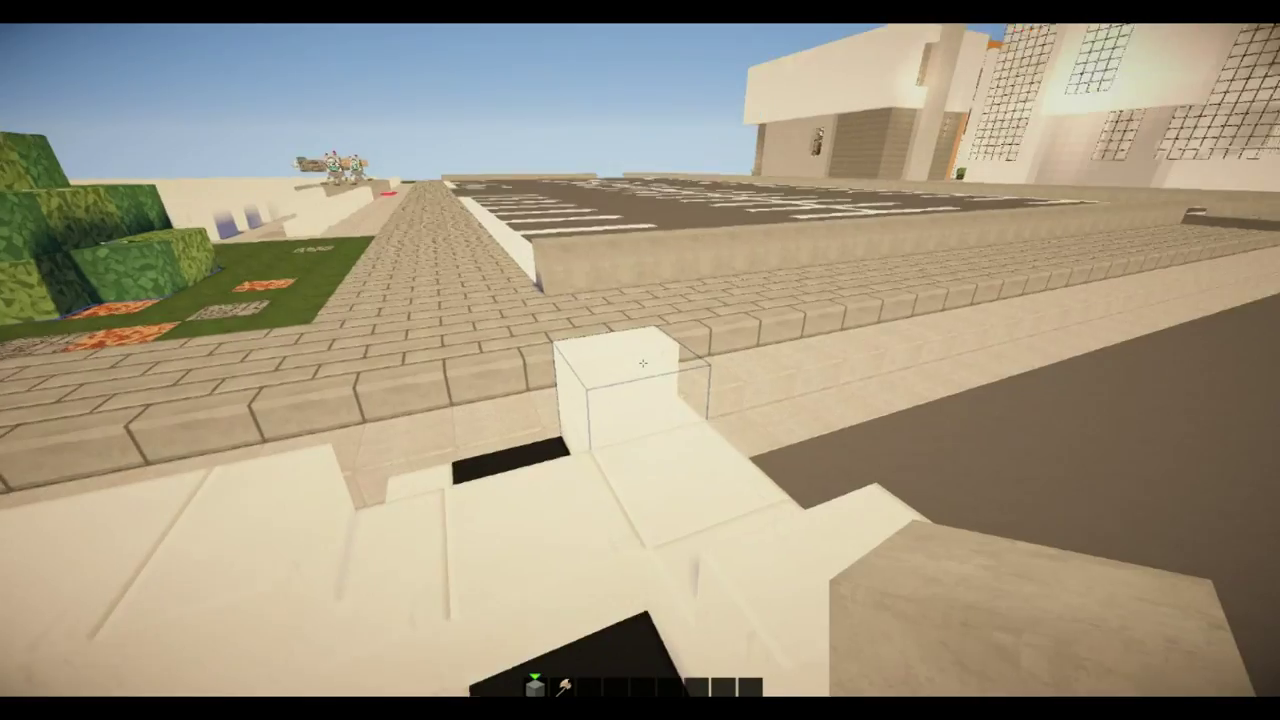
Step: Mark the three-block fin area with the wooden axe and turn it white with //set 78
key("2")
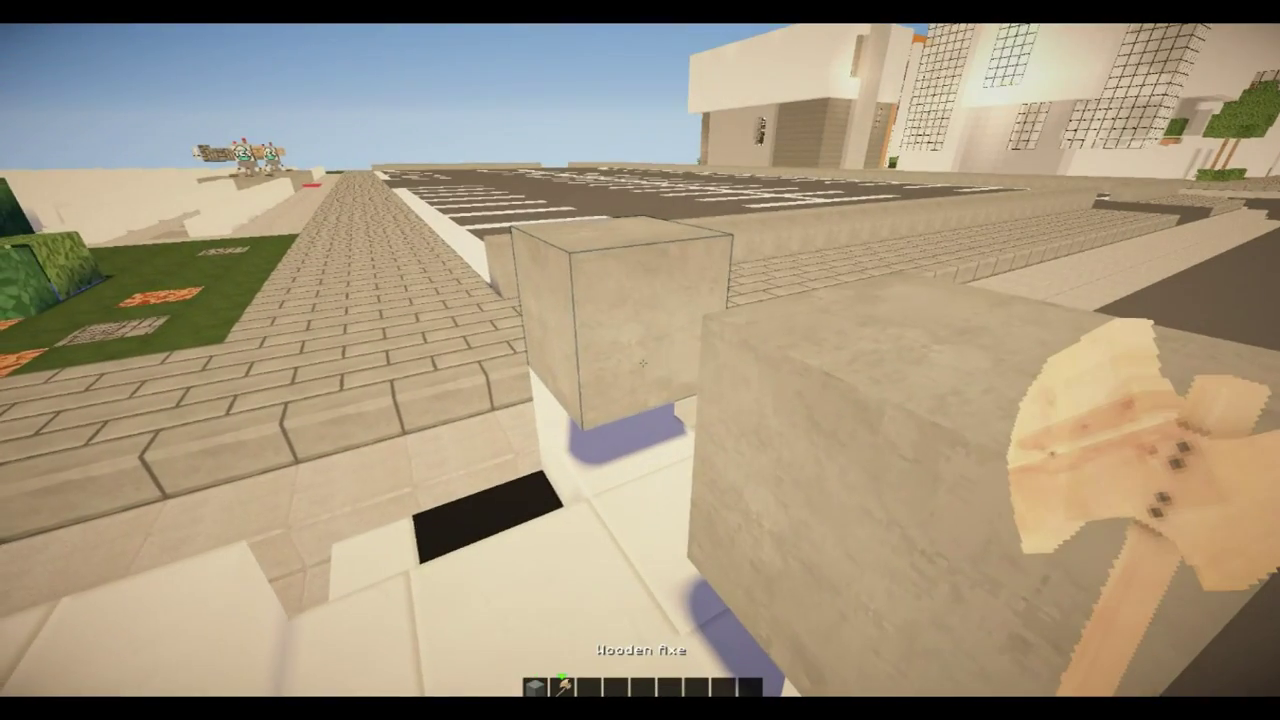
key("slash")
type("//")
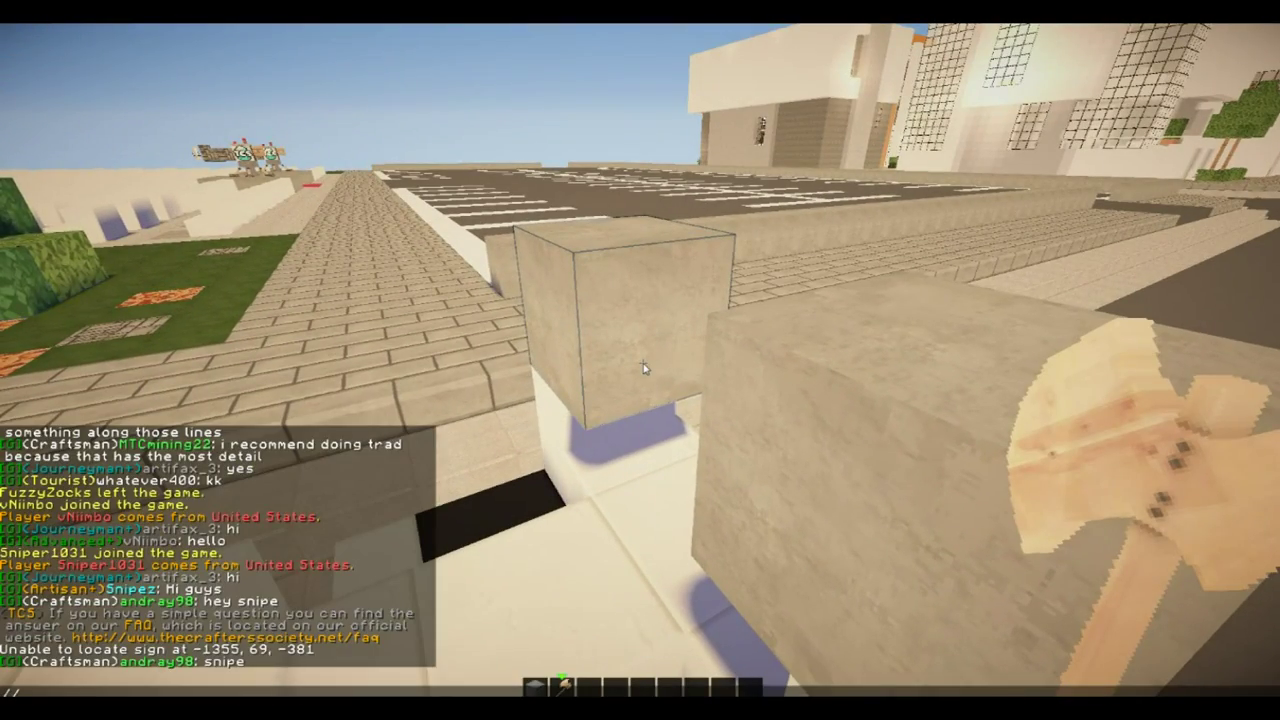
key("Escape")
key("e")
key("e")
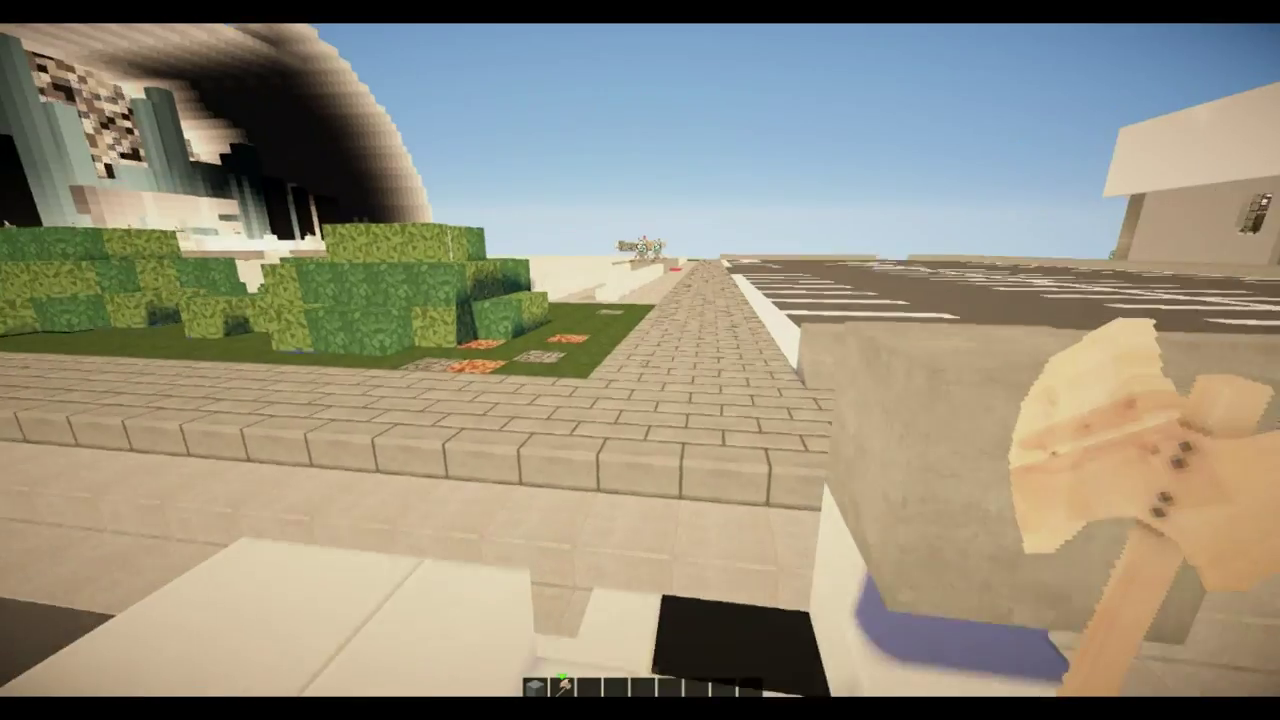
key("Tab")
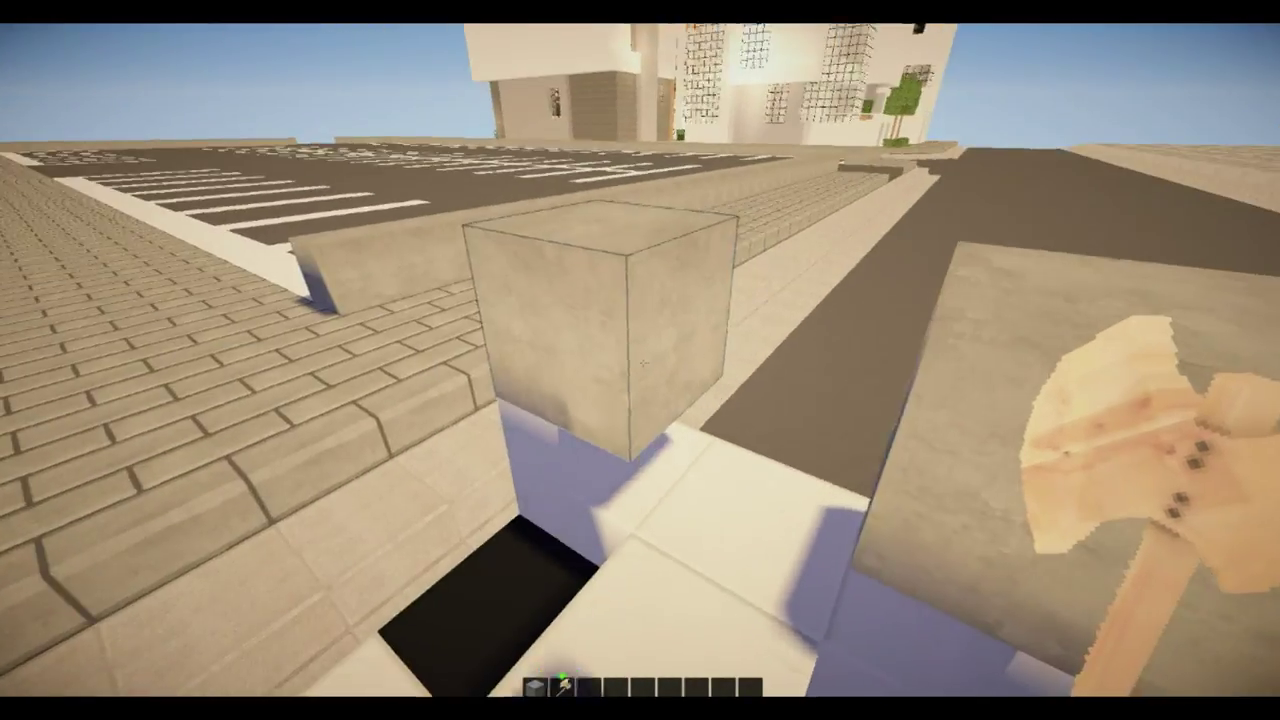
left_click(643, 363)
right_click(643, 363)
type("//set 78")
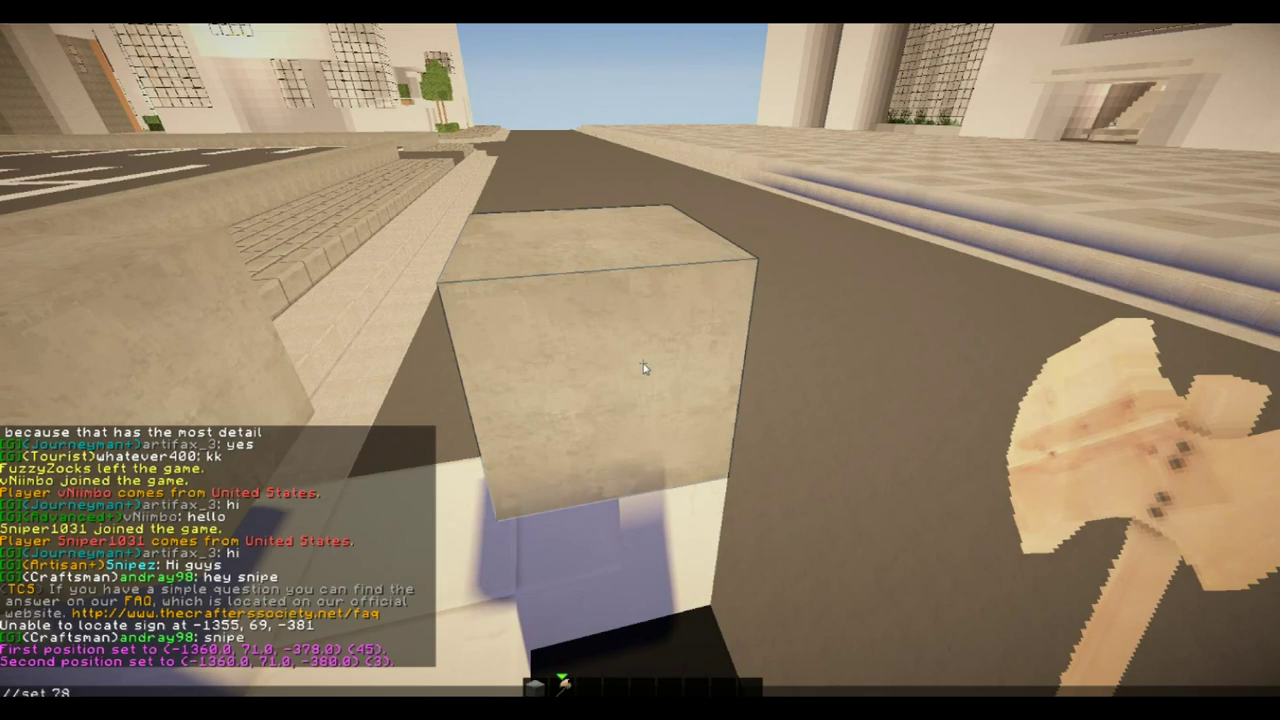
key("Return")
key("Tab")
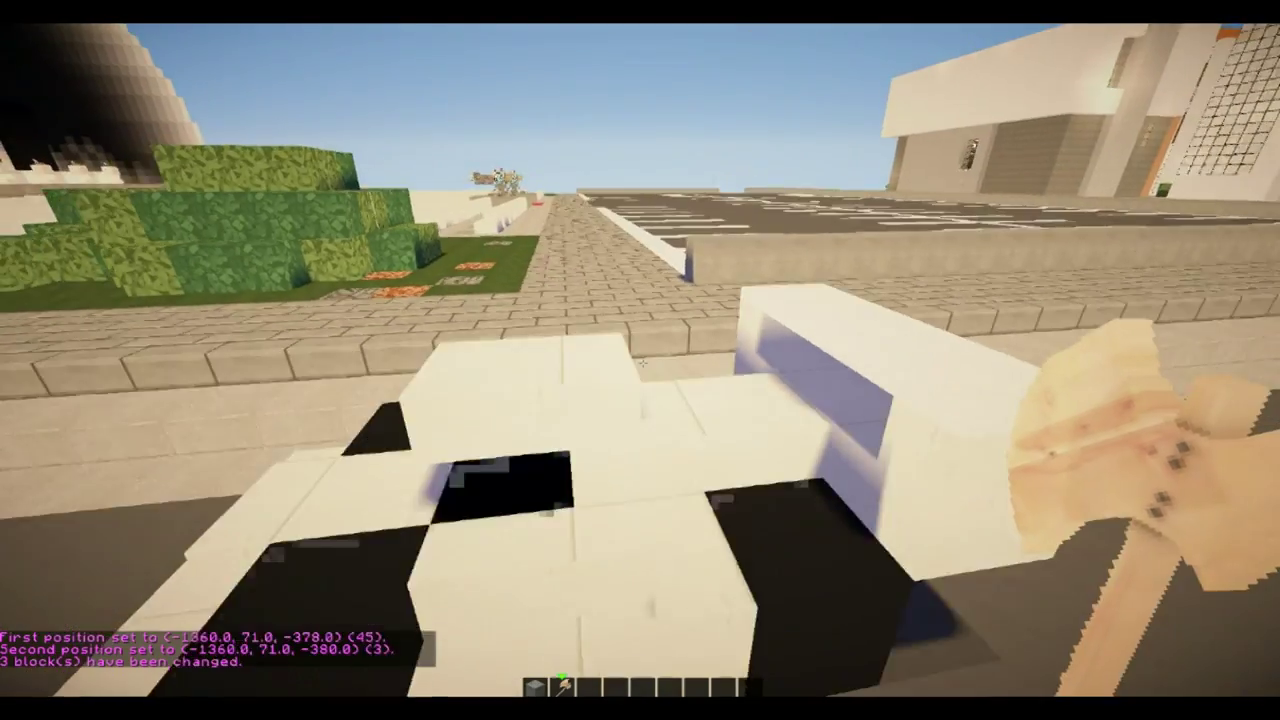
key("e")
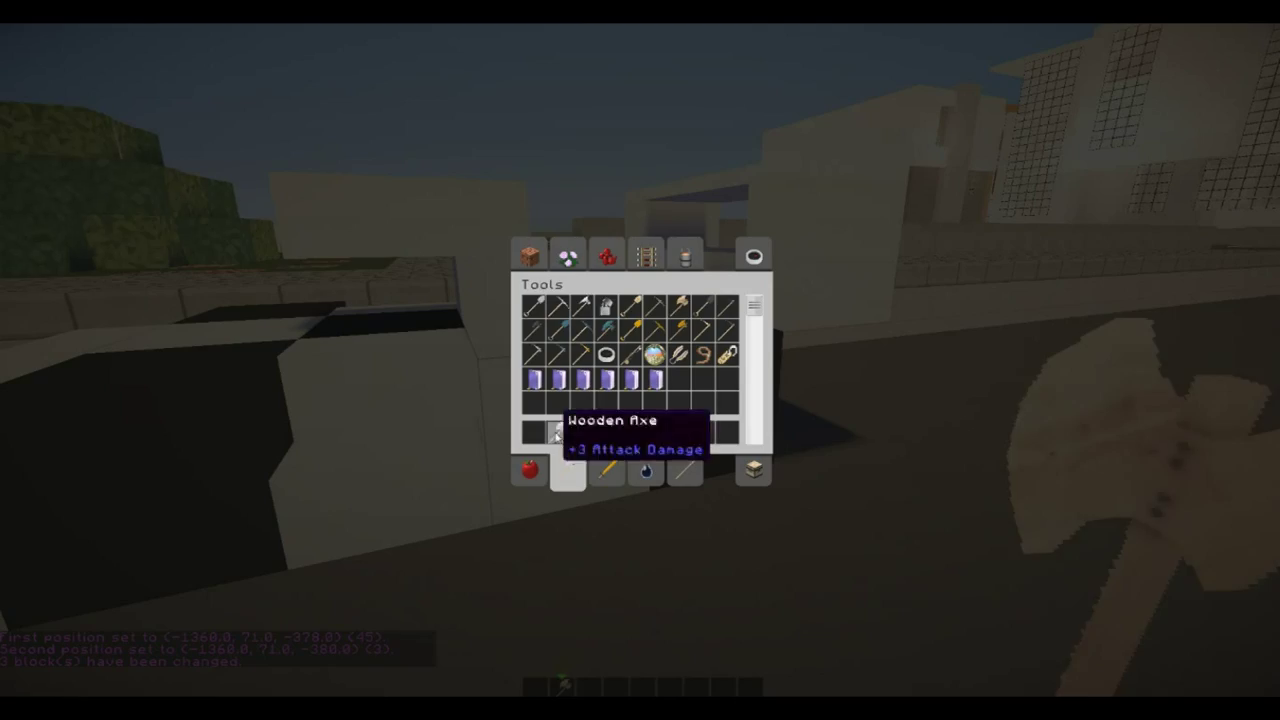
key("e")
key("Tab")
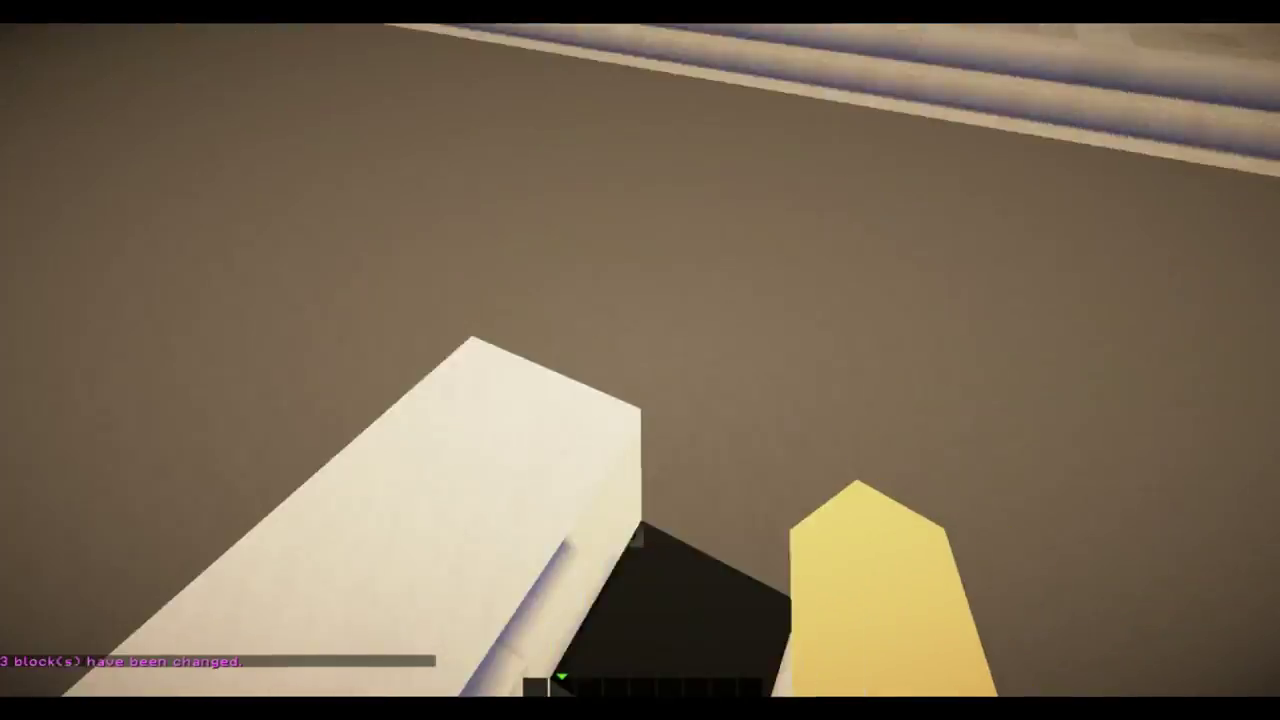
Step: Take a button from the Redstone tab and place it on a black side block as a hubcap
key("s")
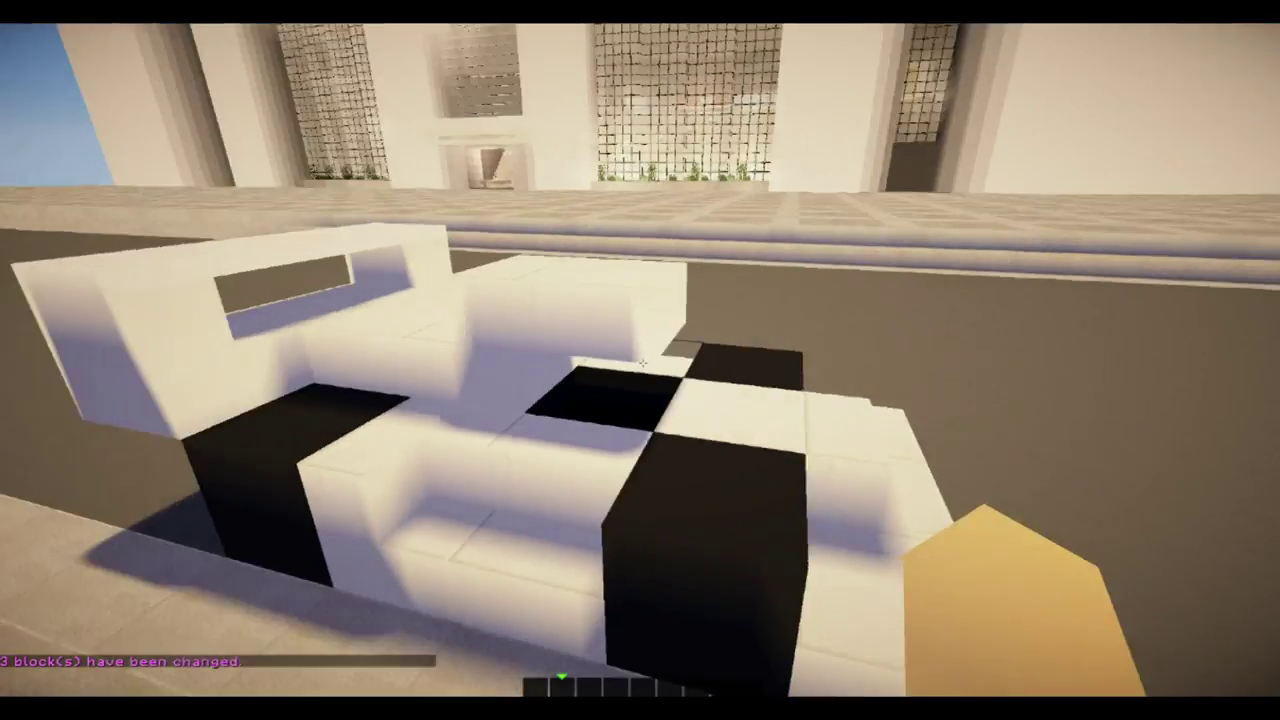
key("w")
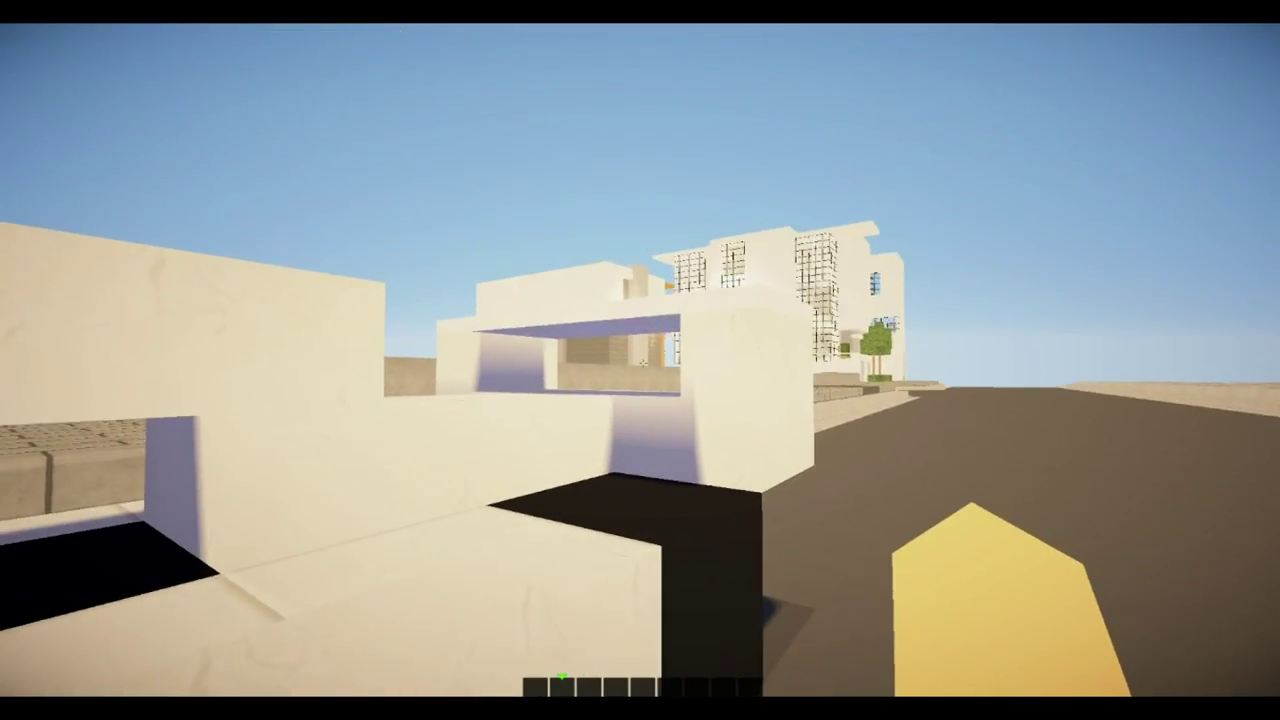
key("s")
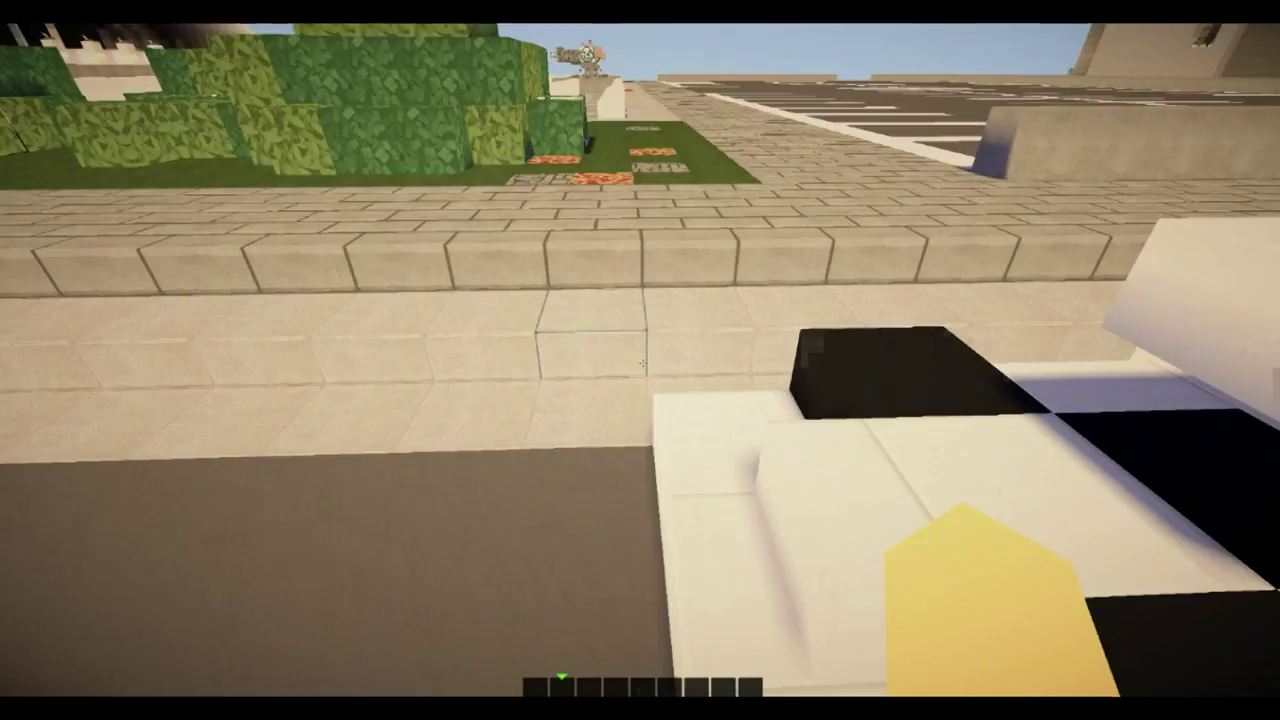
key("e")
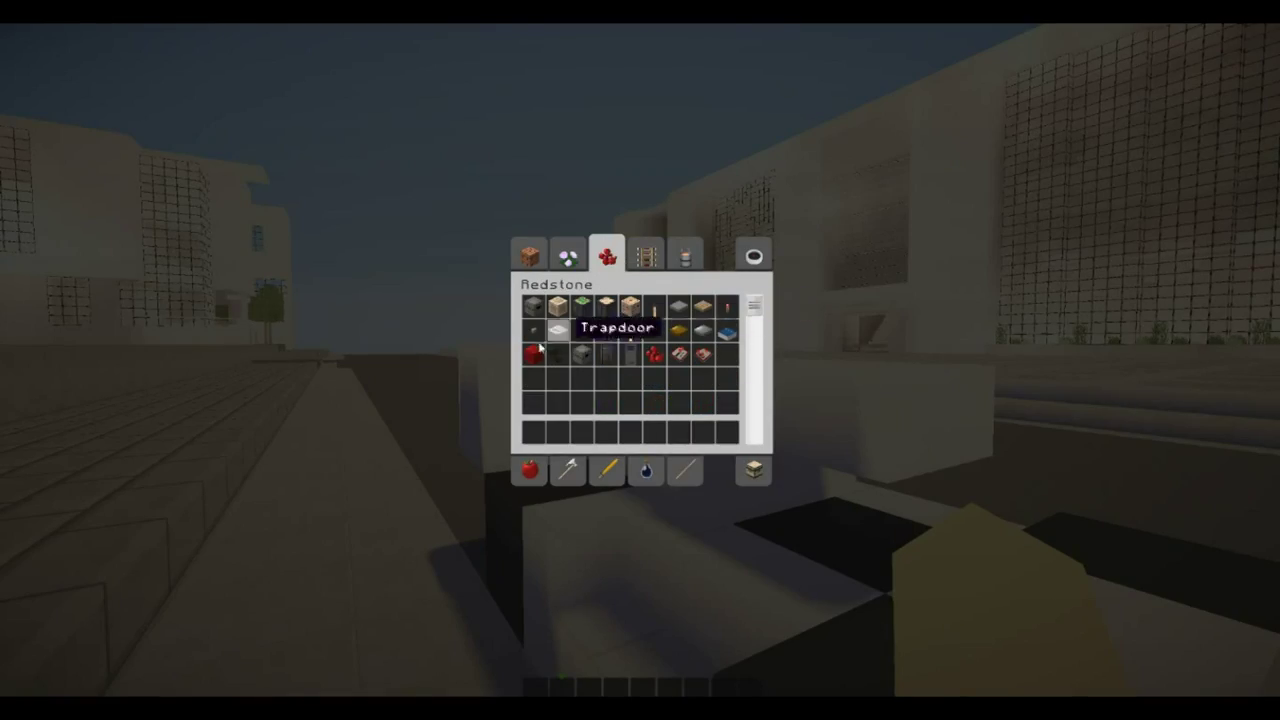
key("e")
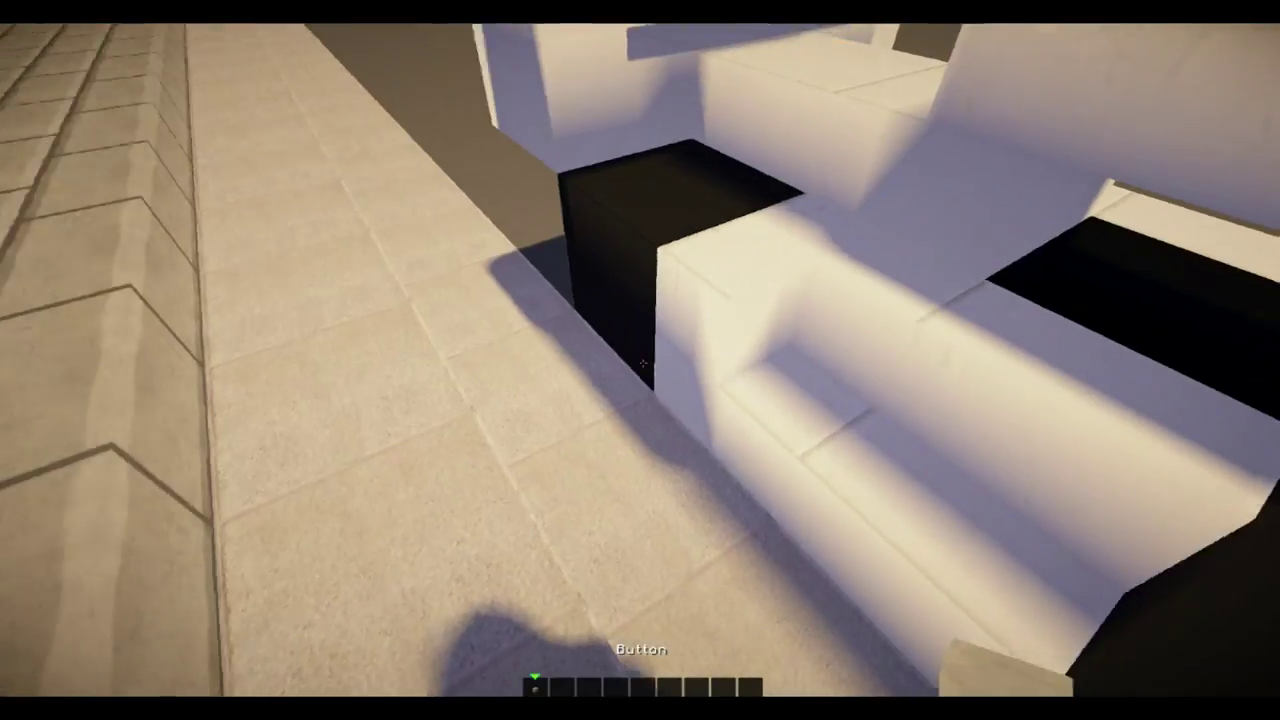
right_click(640, 360)
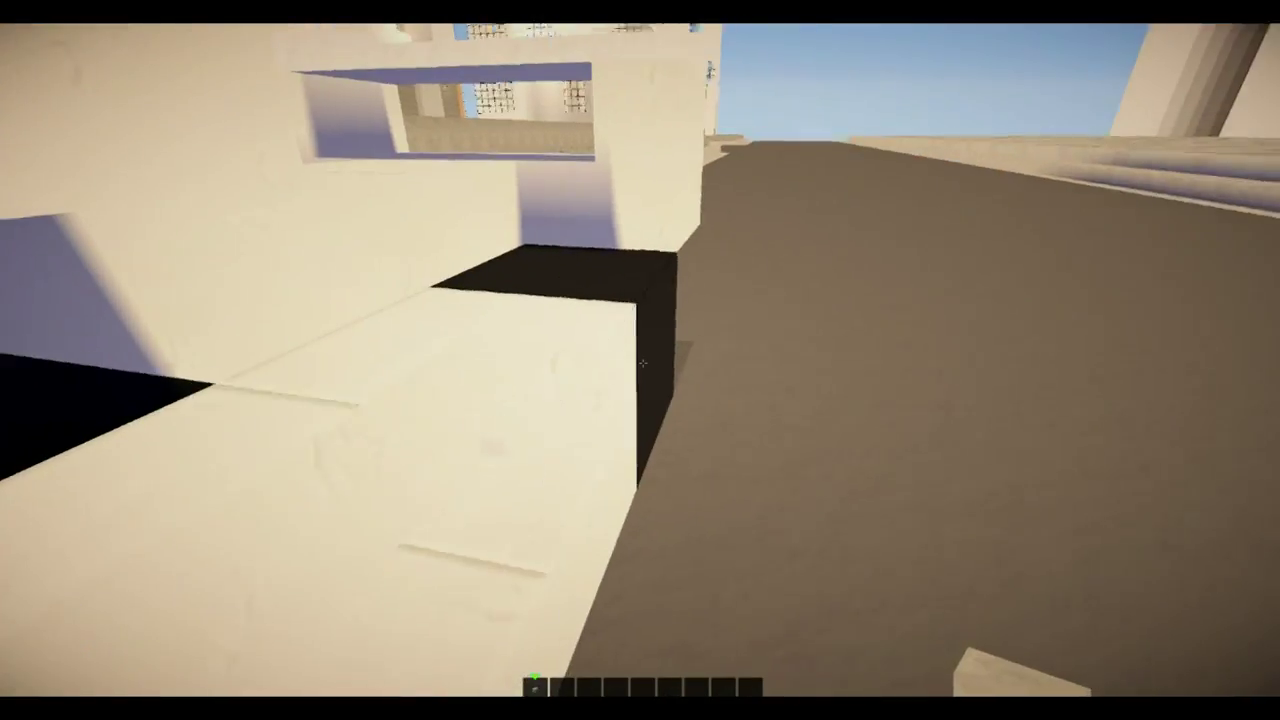
key("e")
key("e")
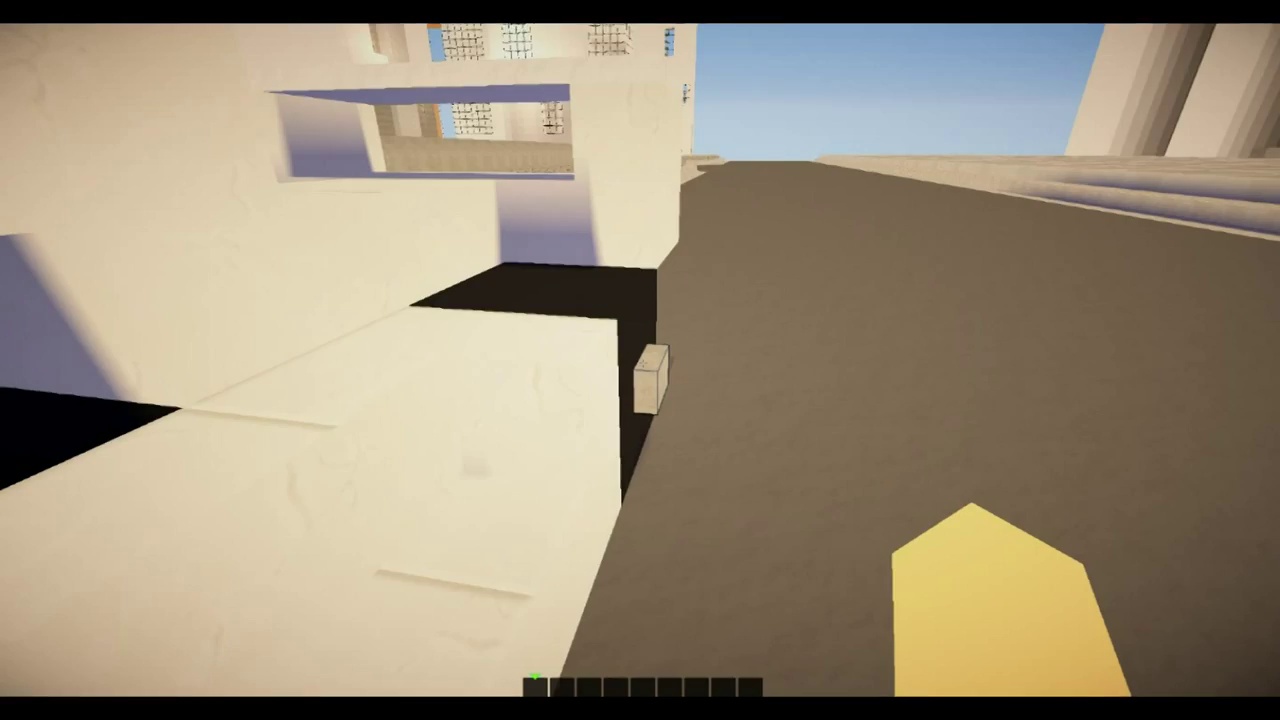
key("Tab")
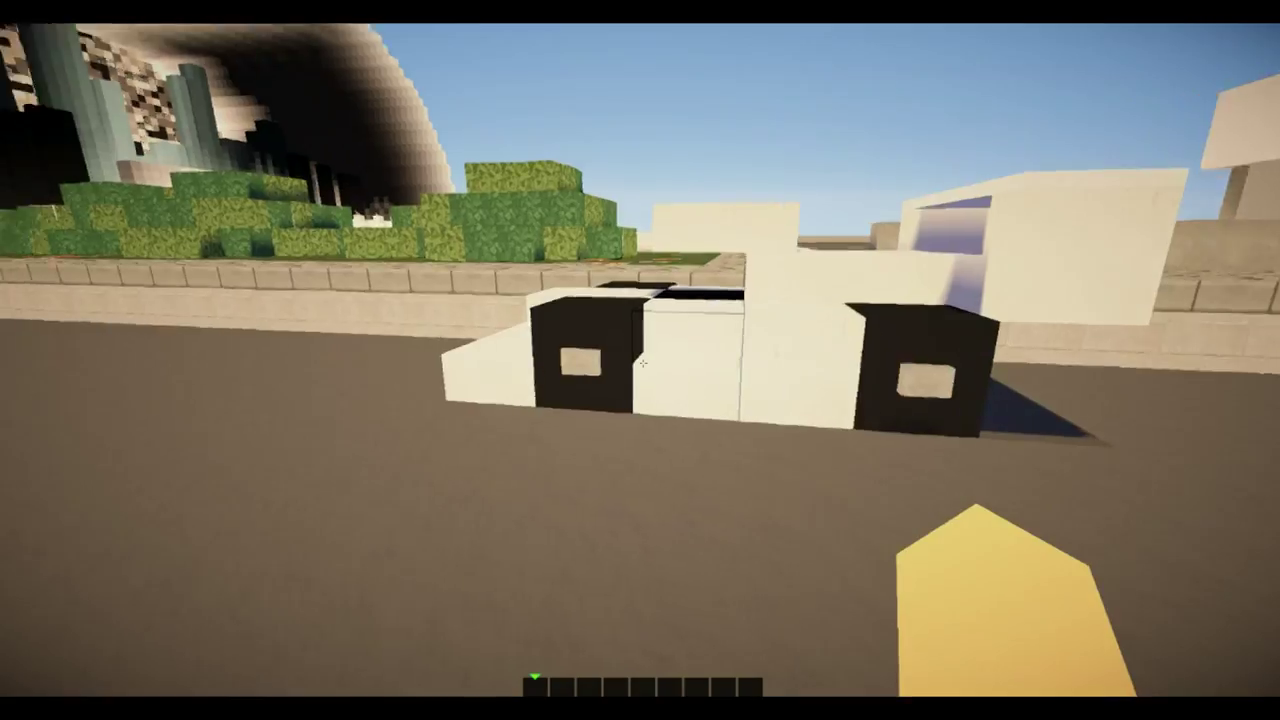
key("w")
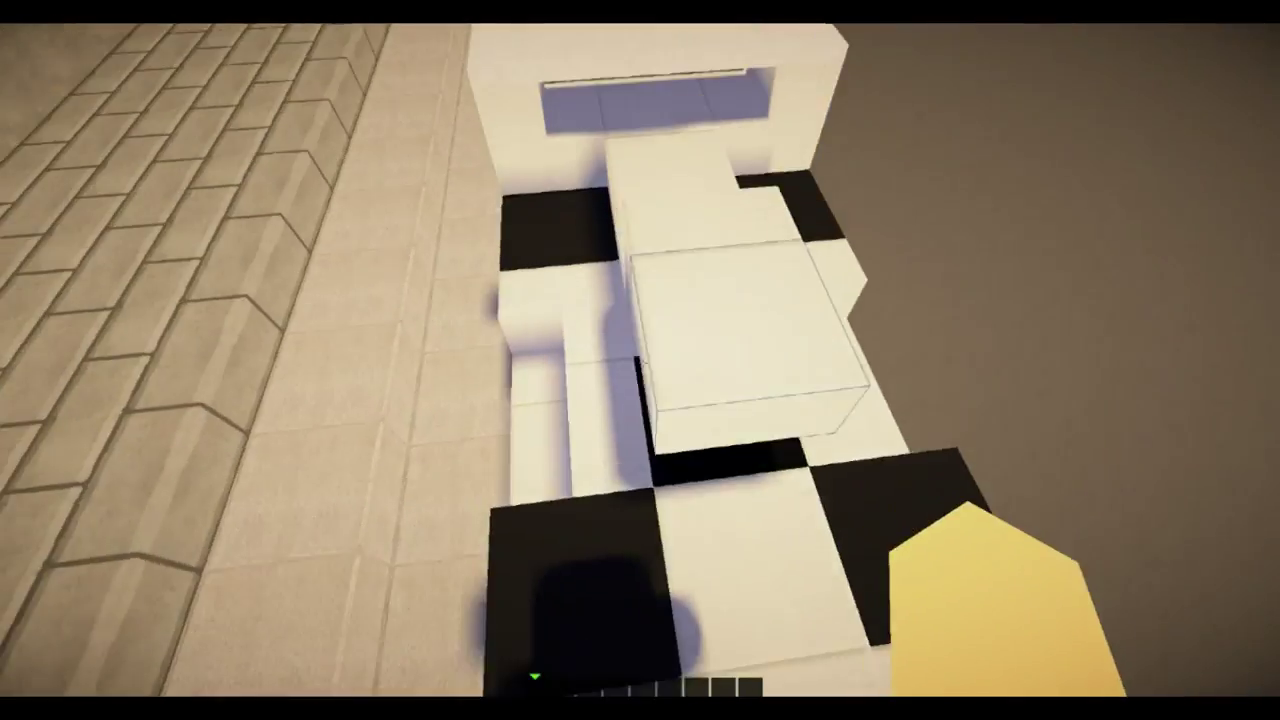